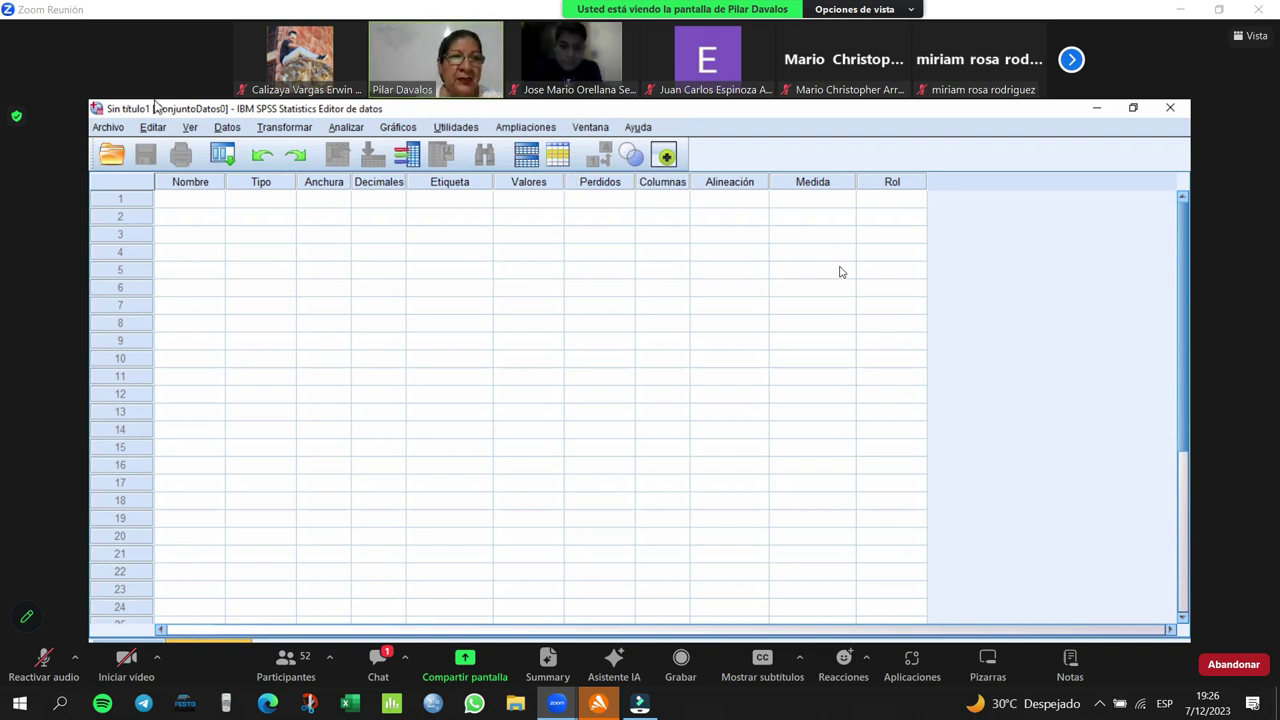
- Define the first variable as quejas, with the label "Quejas de clientes" and the measurement level Escala
click(203, 199)
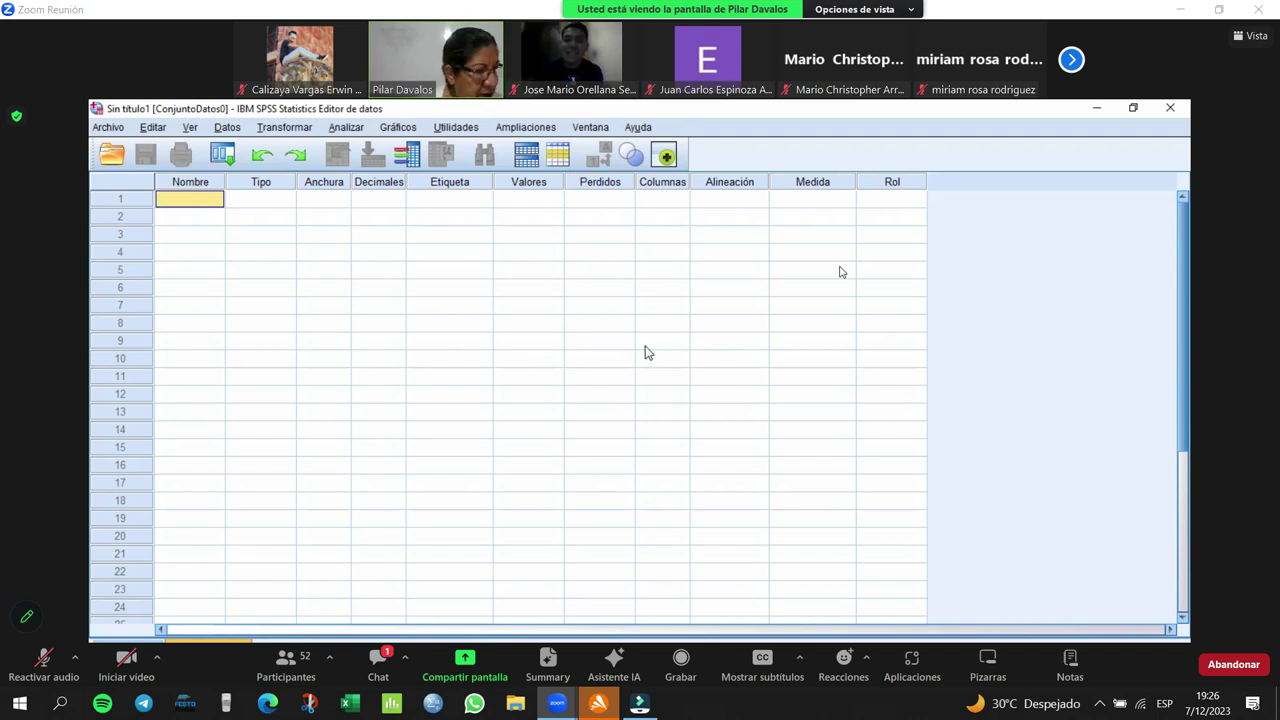
text(queja)
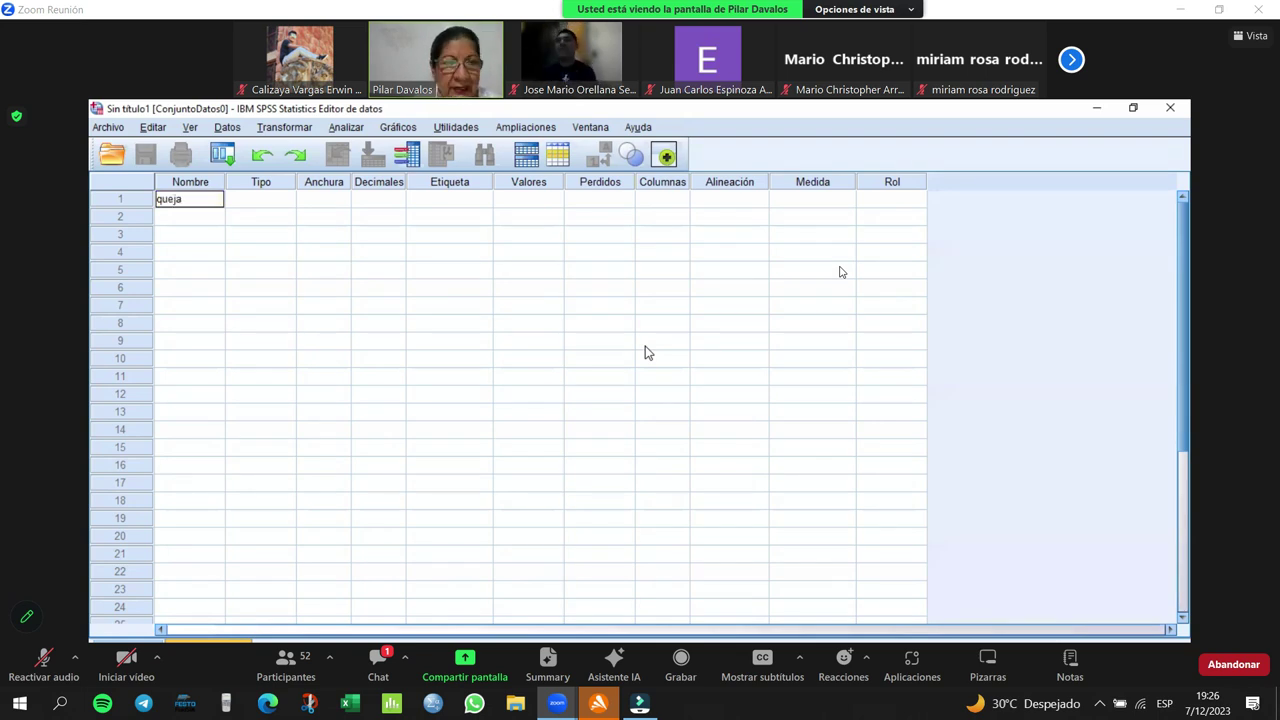
text(s)
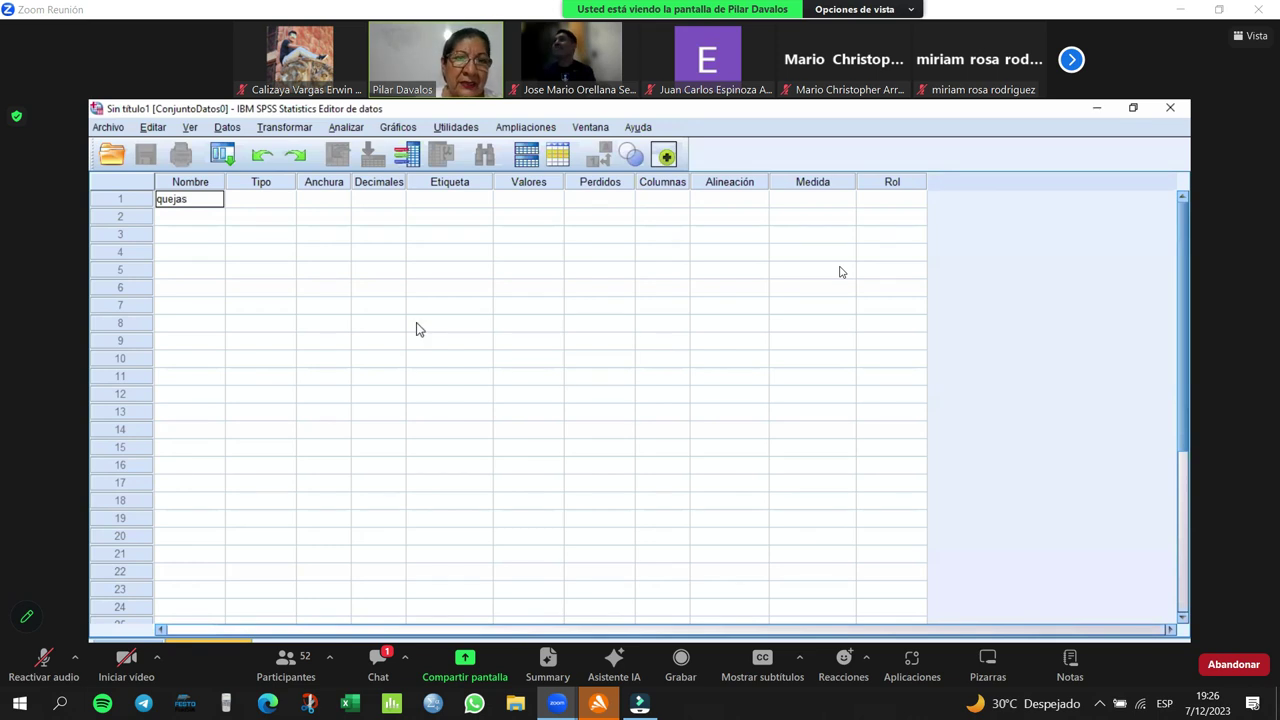
click(277, 200)
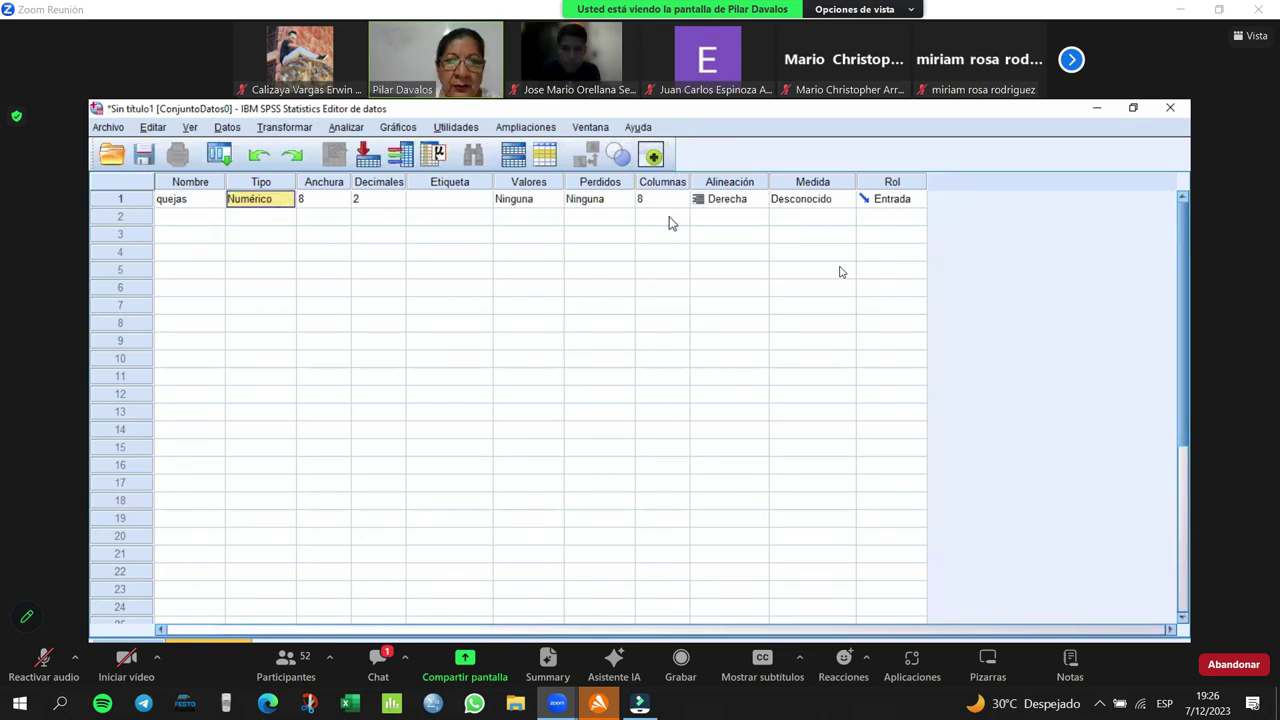
click(477, 204)
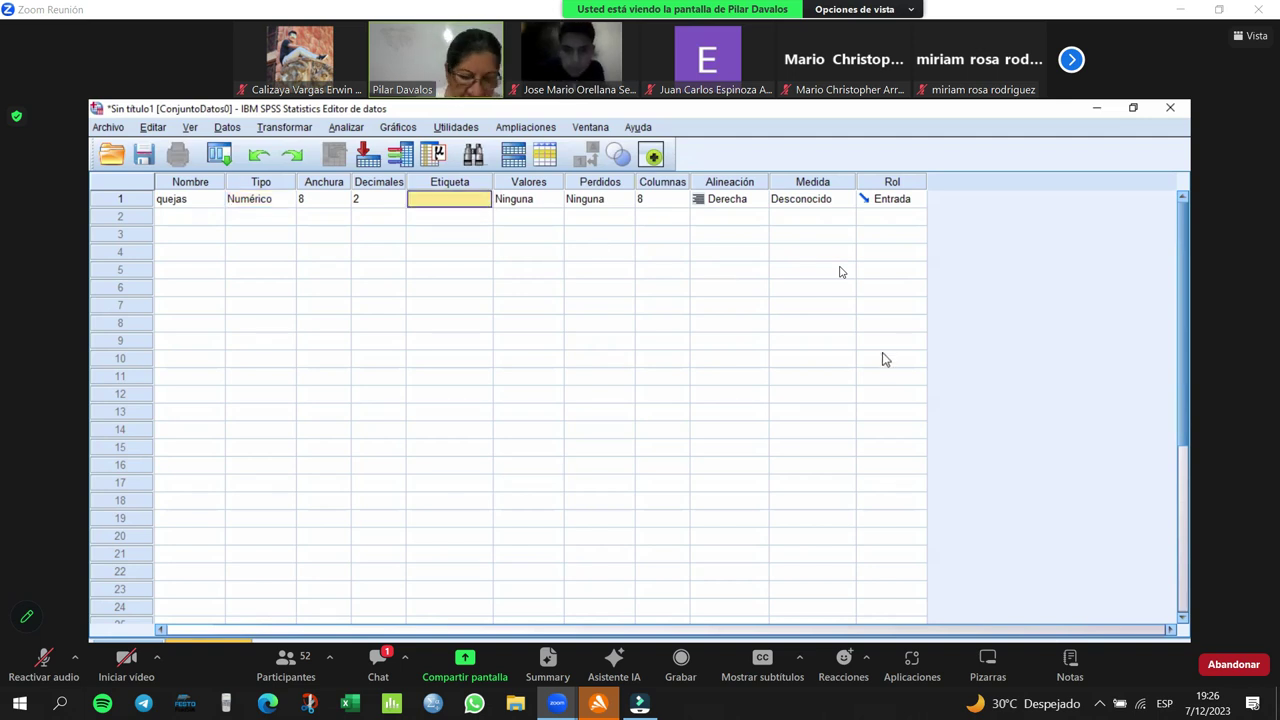
text(Quejas de clientes)
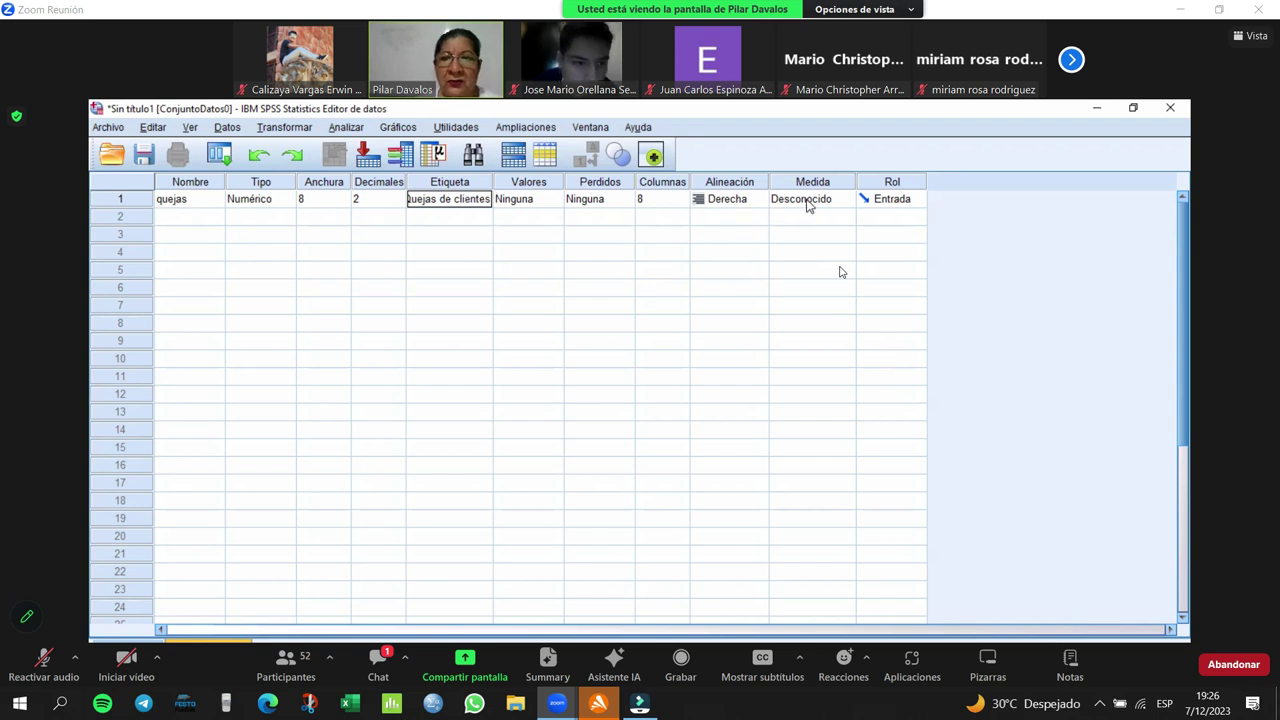
click(808, 205)
click(835, 217)
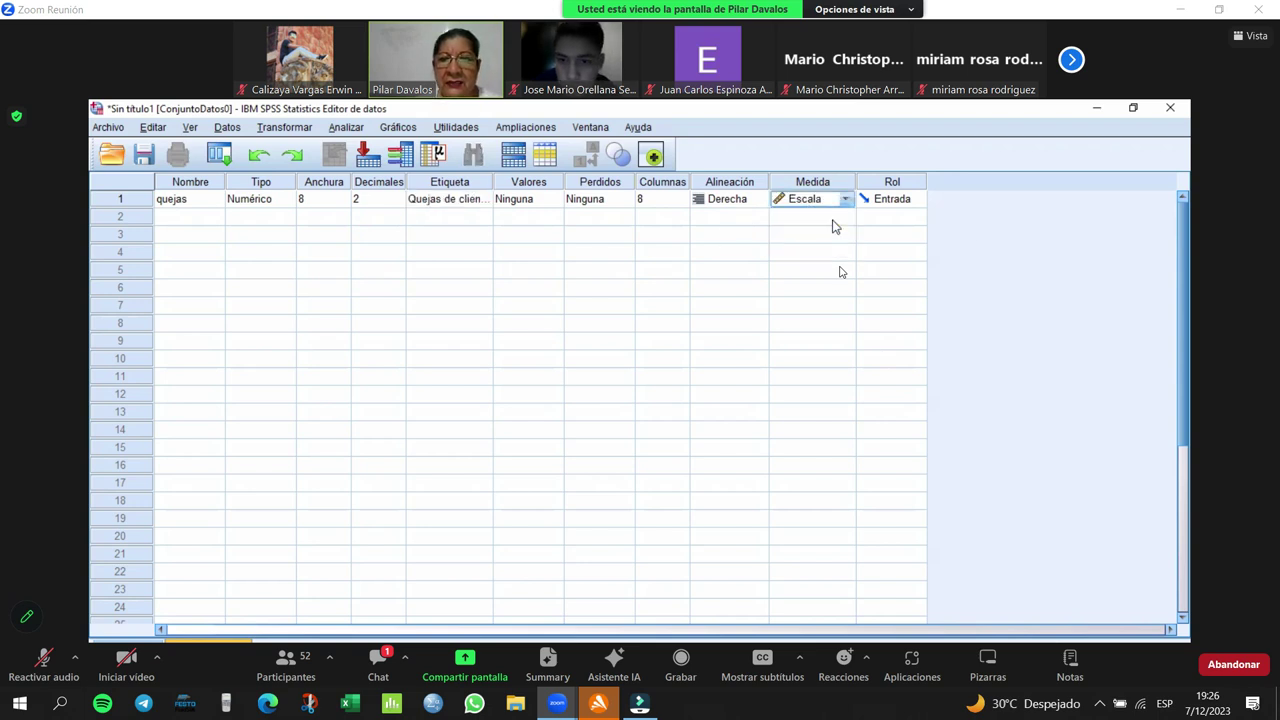
- Define the second variable as muestra, with the label "TAmaño de muestra" and the measurement level Escala
click(171, 217)
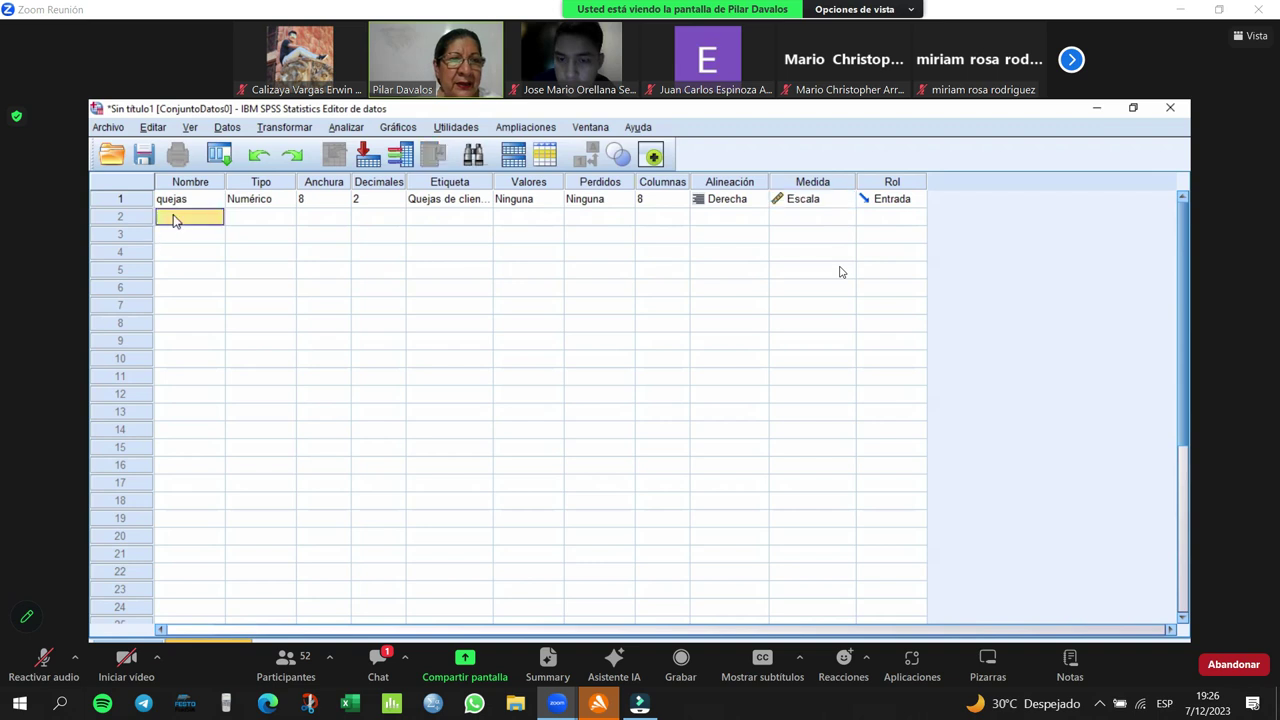
text(muestra)
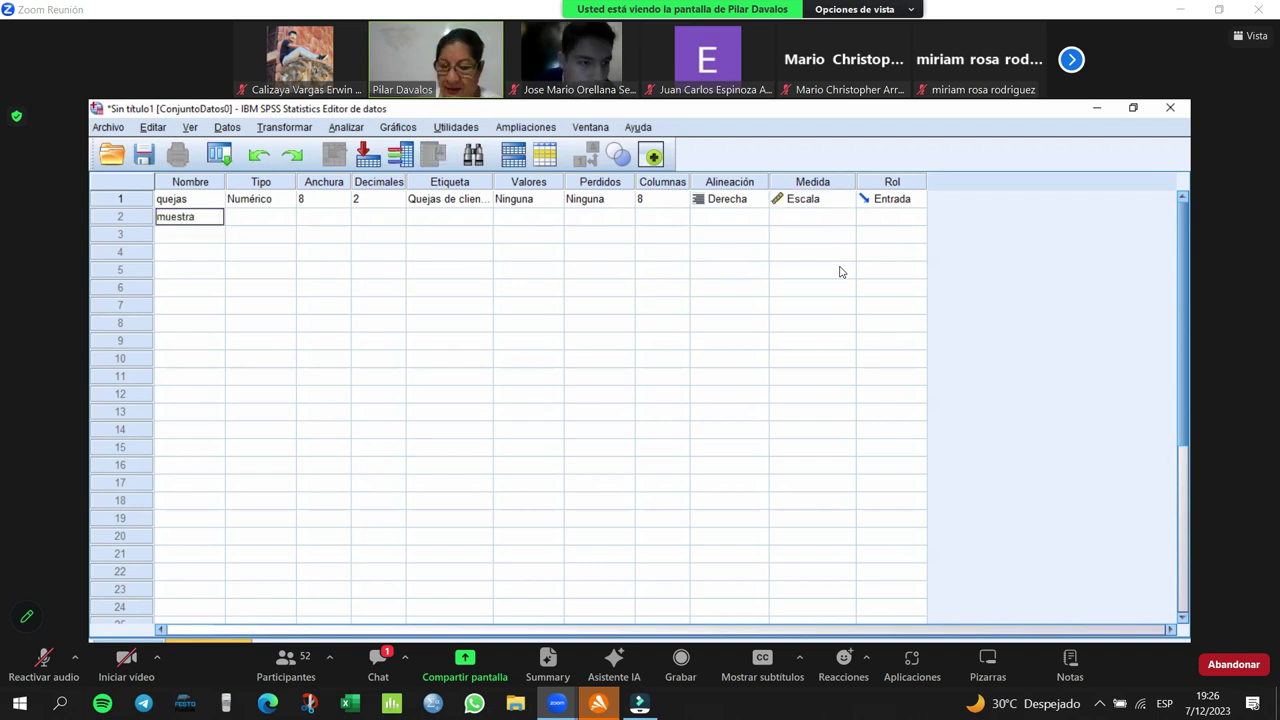
key(Tab)
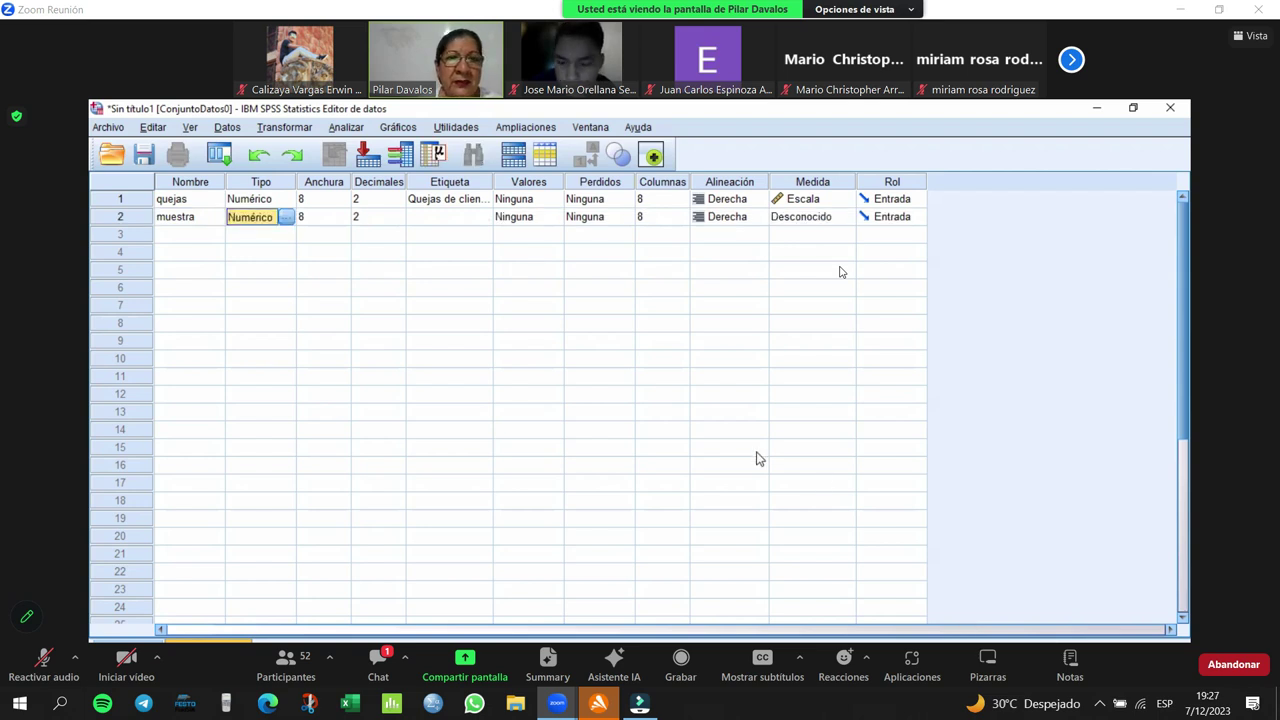
click(460, 220)
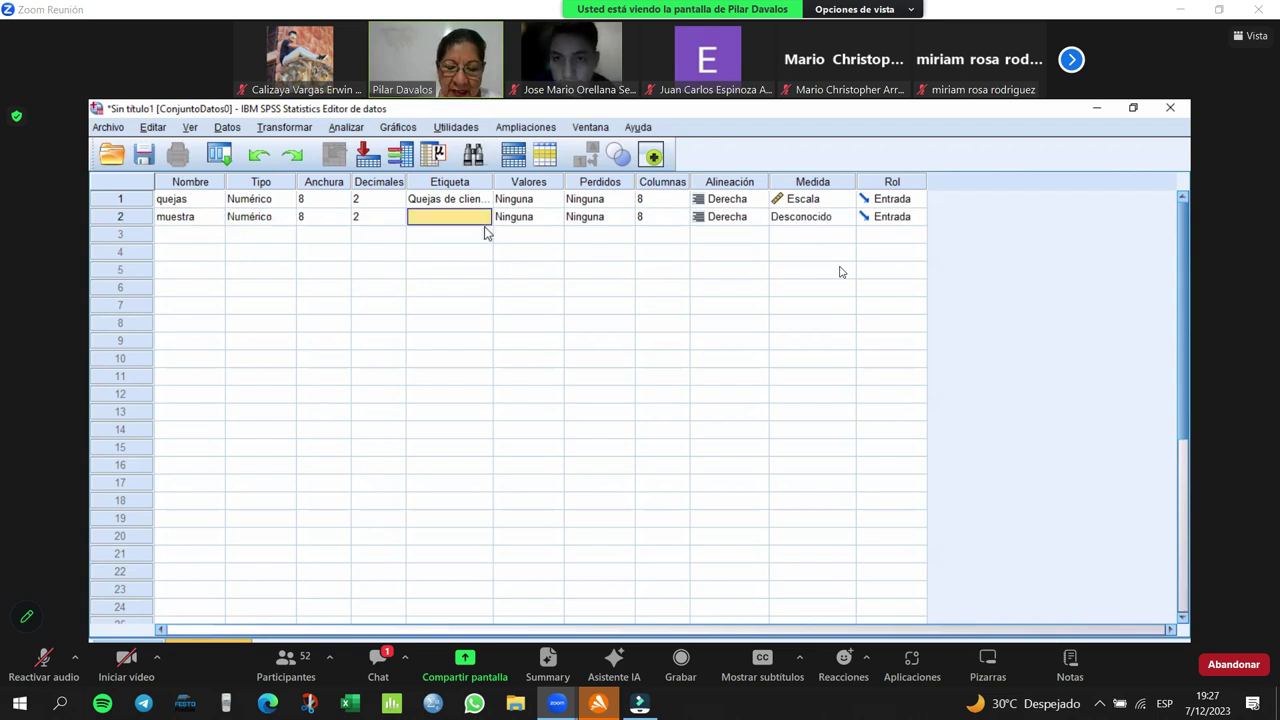
click(485, 222)
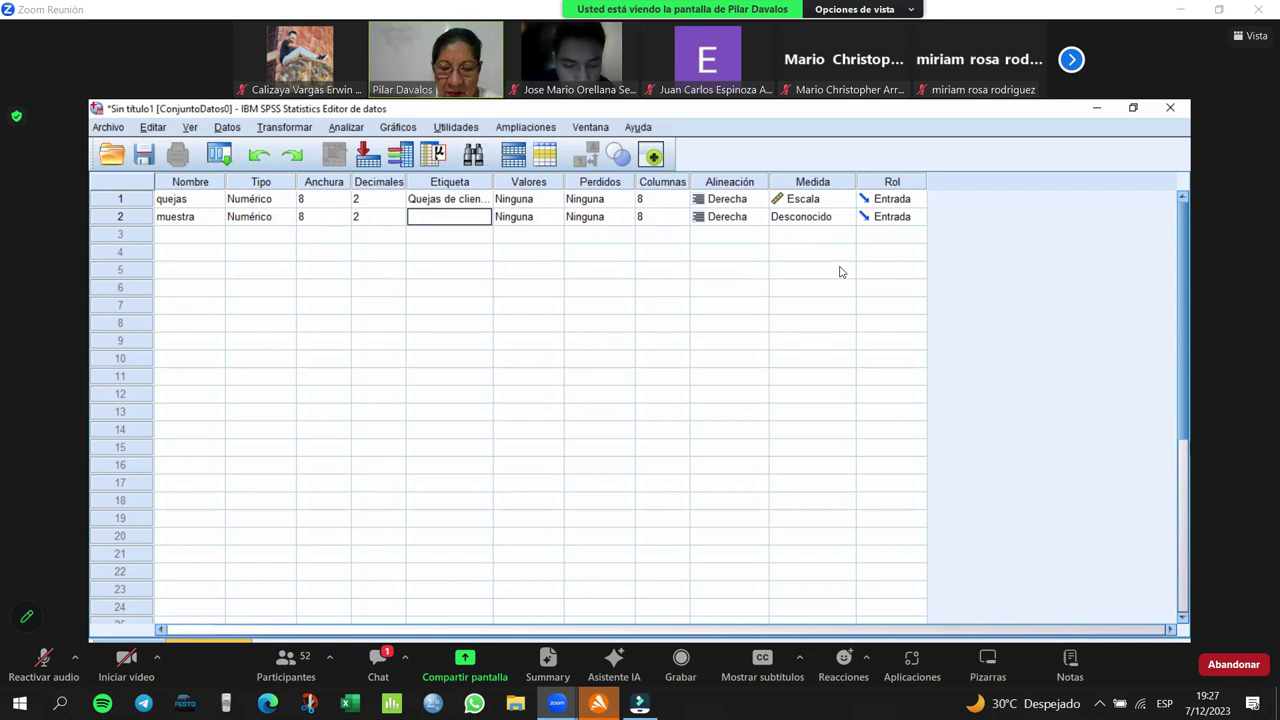
text(TAmañ)
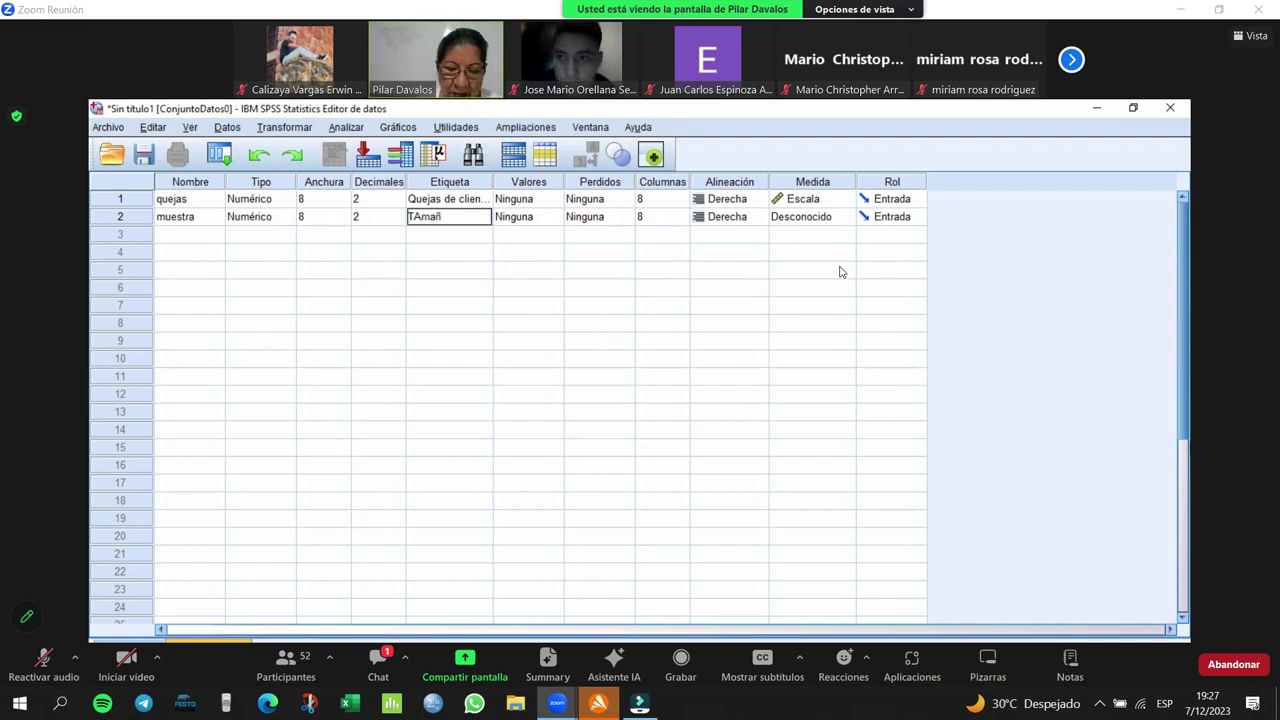
text(o de mues)
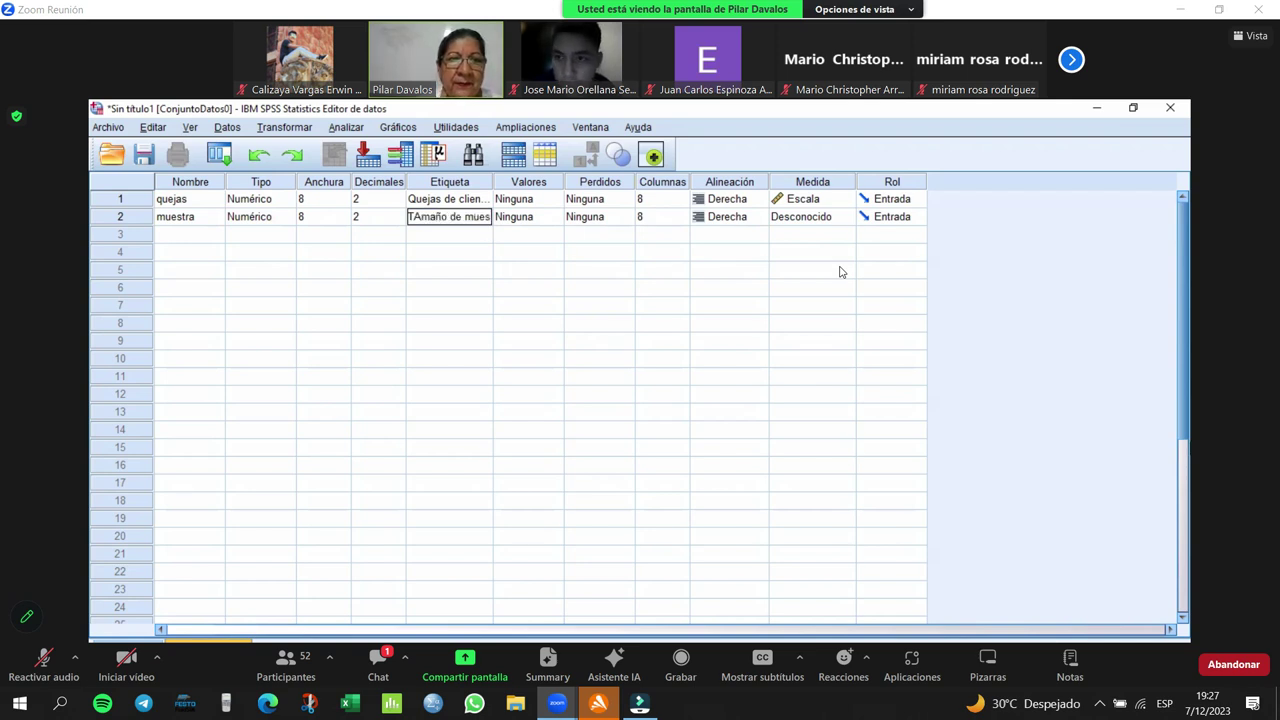
text(tra)
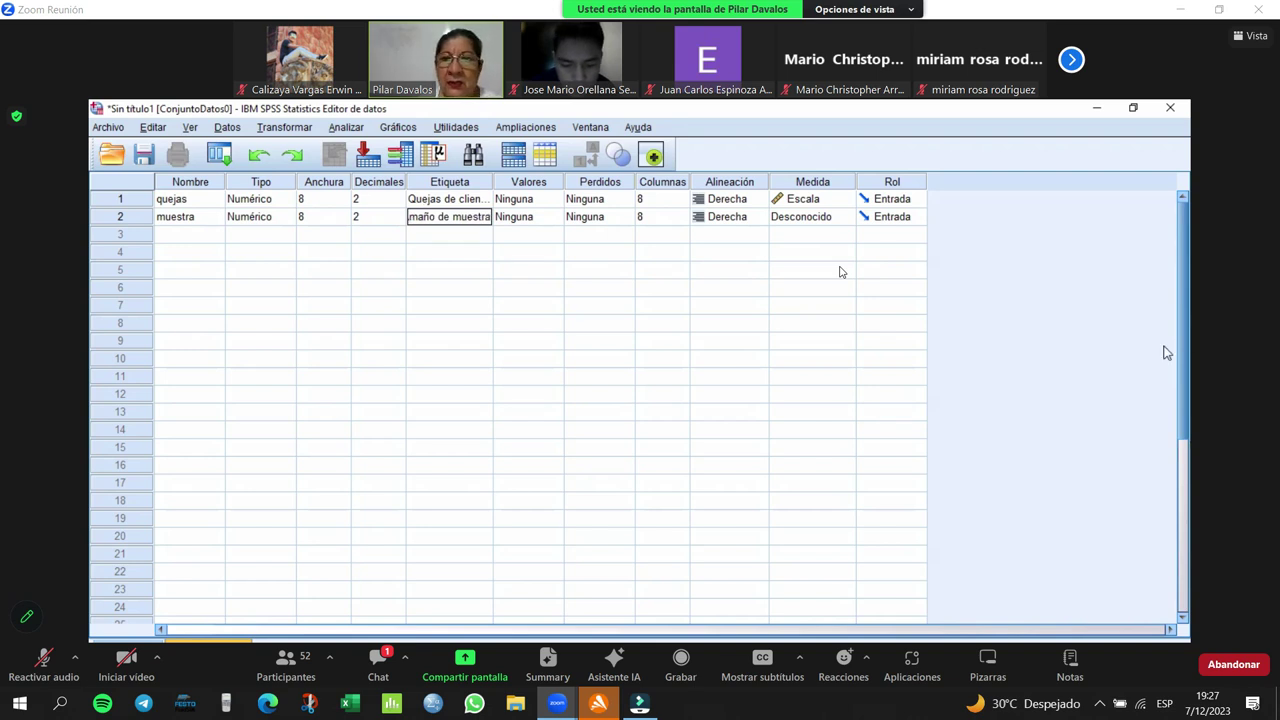
click(841, 222)
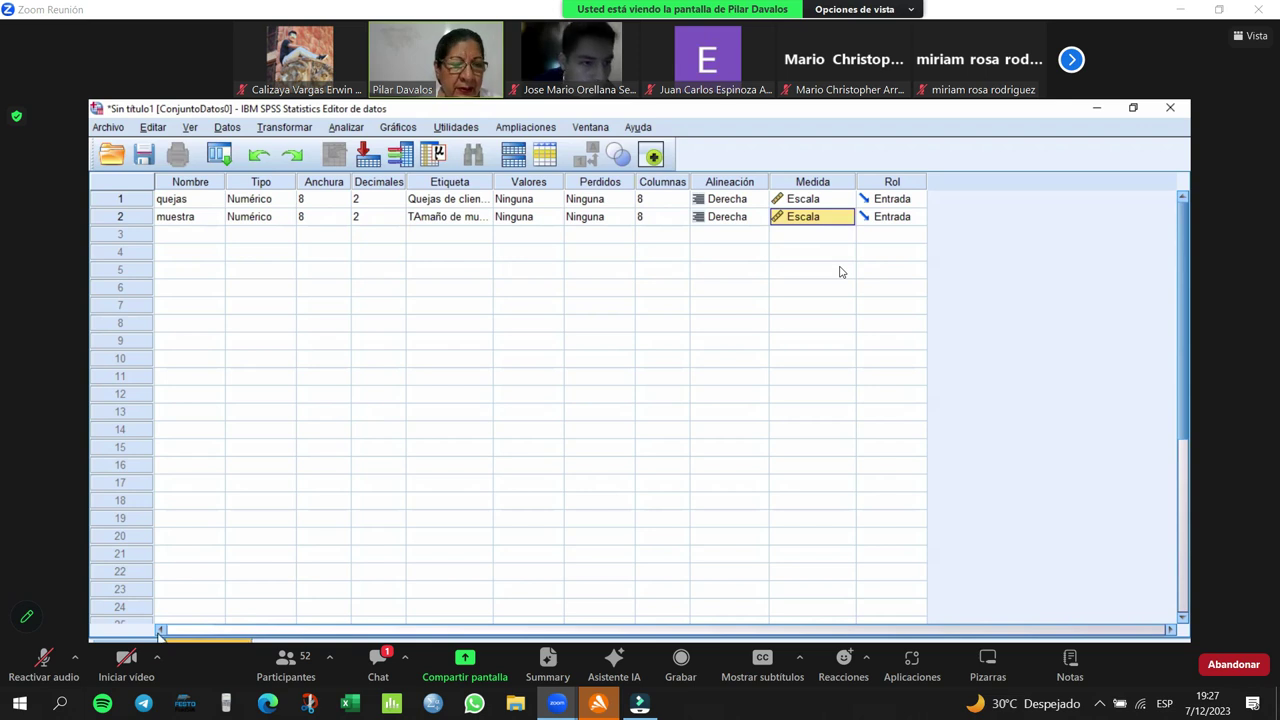
- In the data view, fill rows 1 to 8 of quejas with 11, 15, 5, 14, 16, 11, 10 and 9
key(ctrl+t)
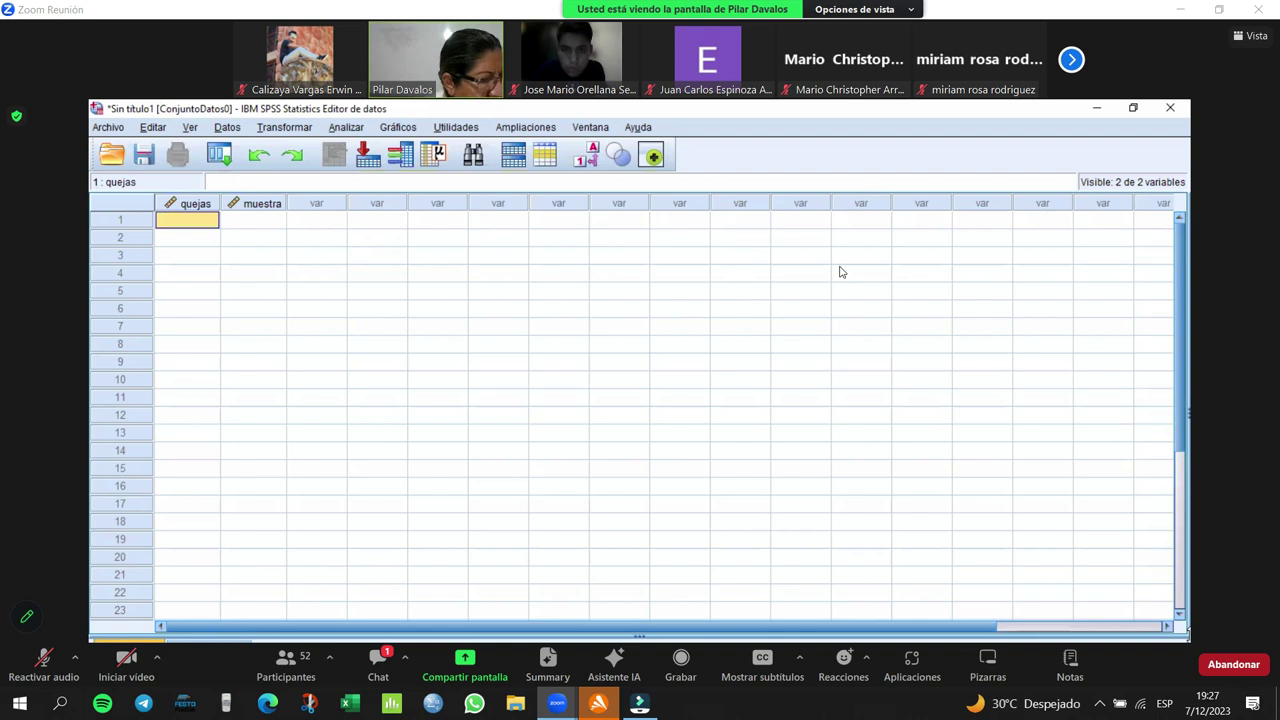
text(11)
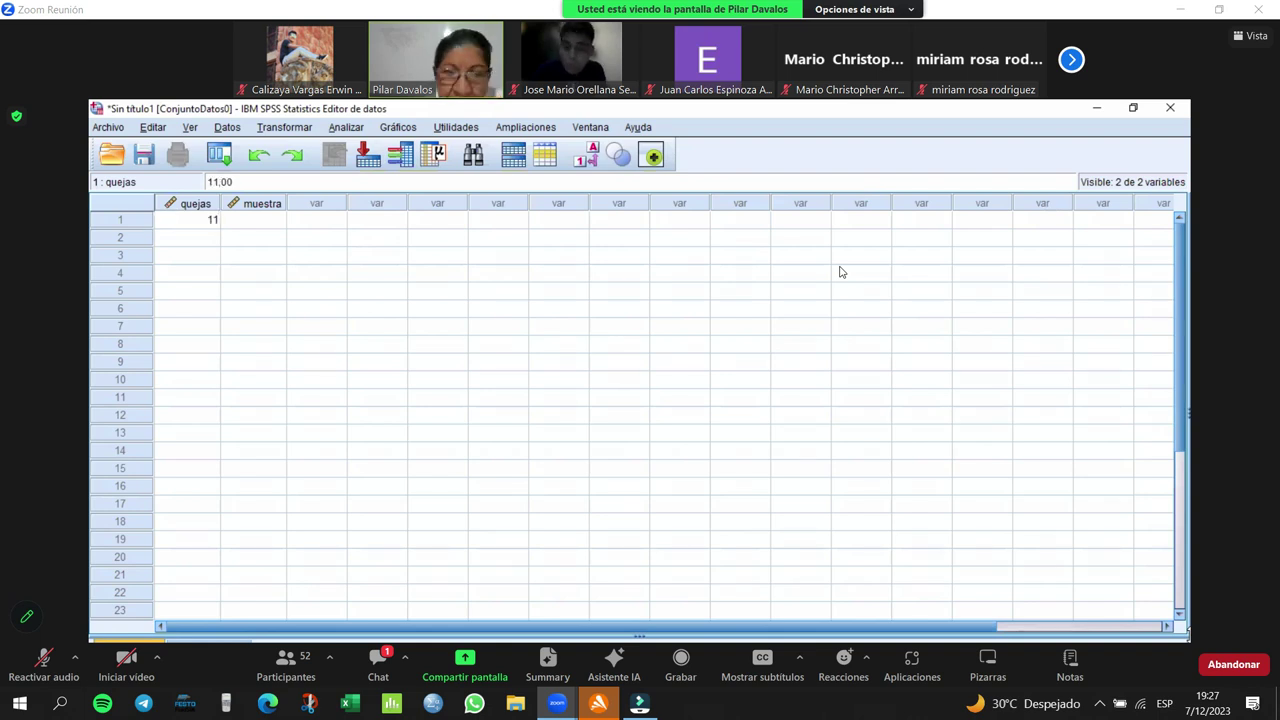
key(Return)
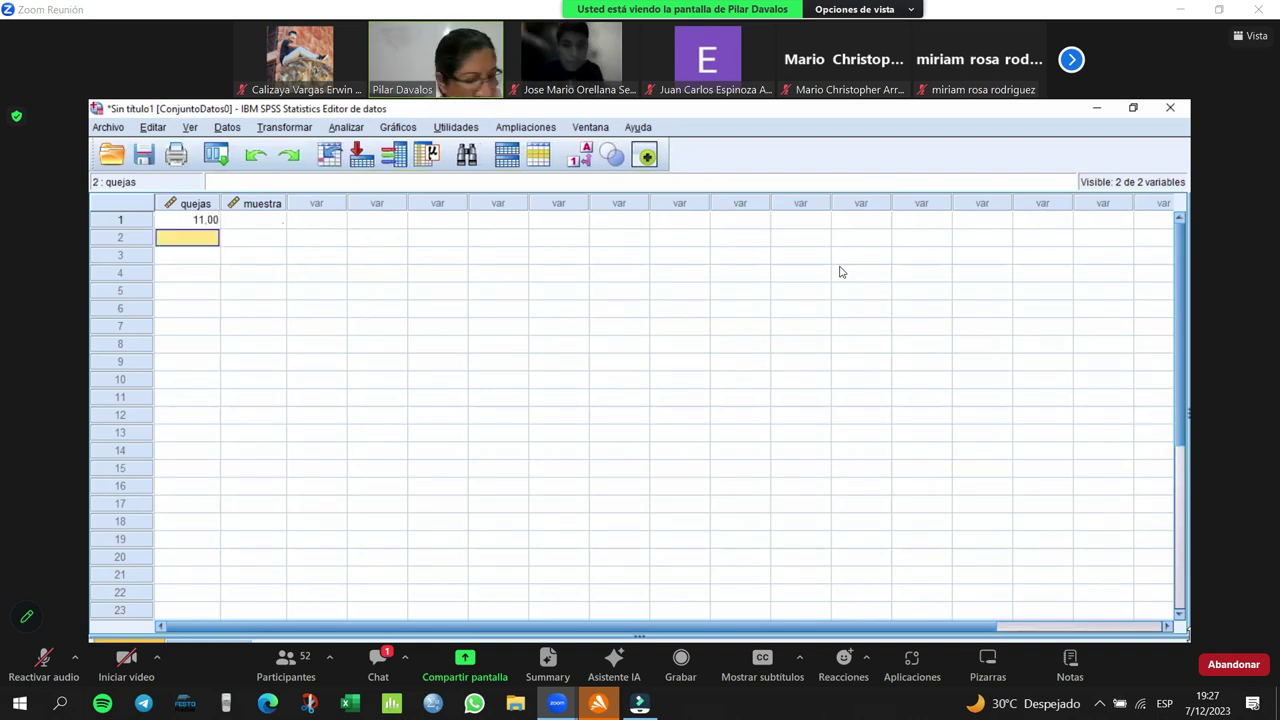
text(15)
key(Return)
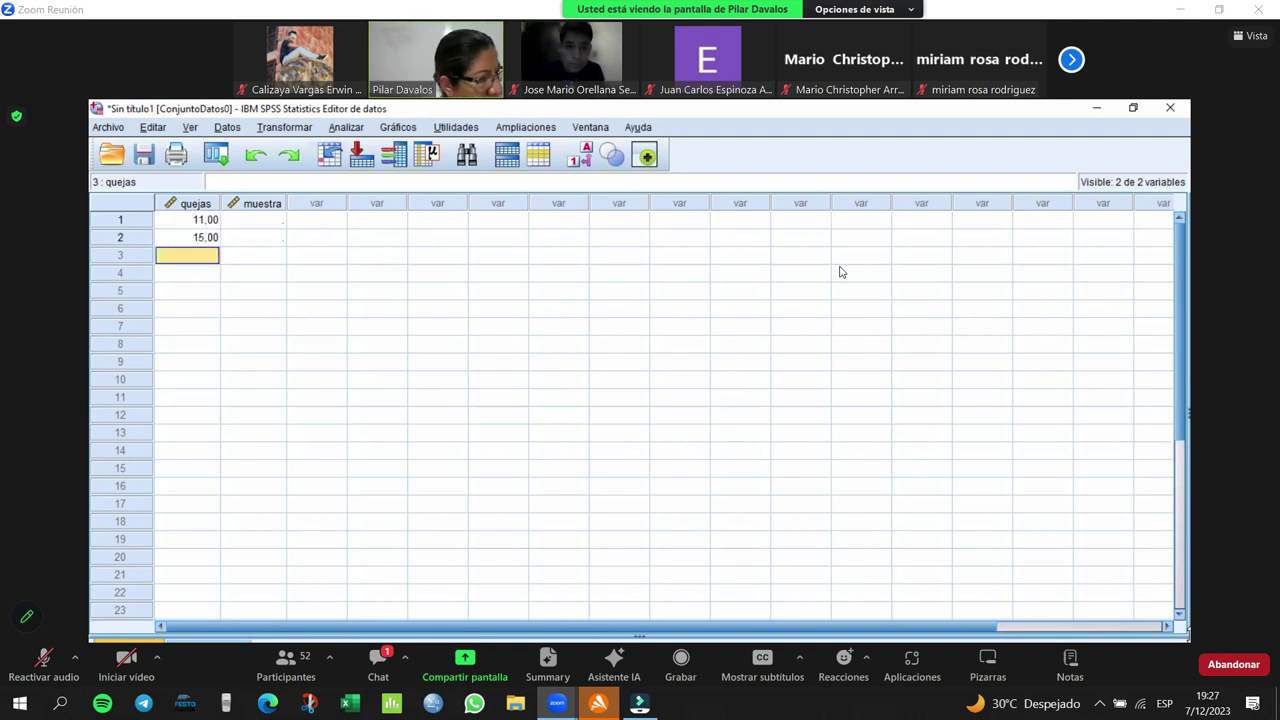
text(5)
key(Return)
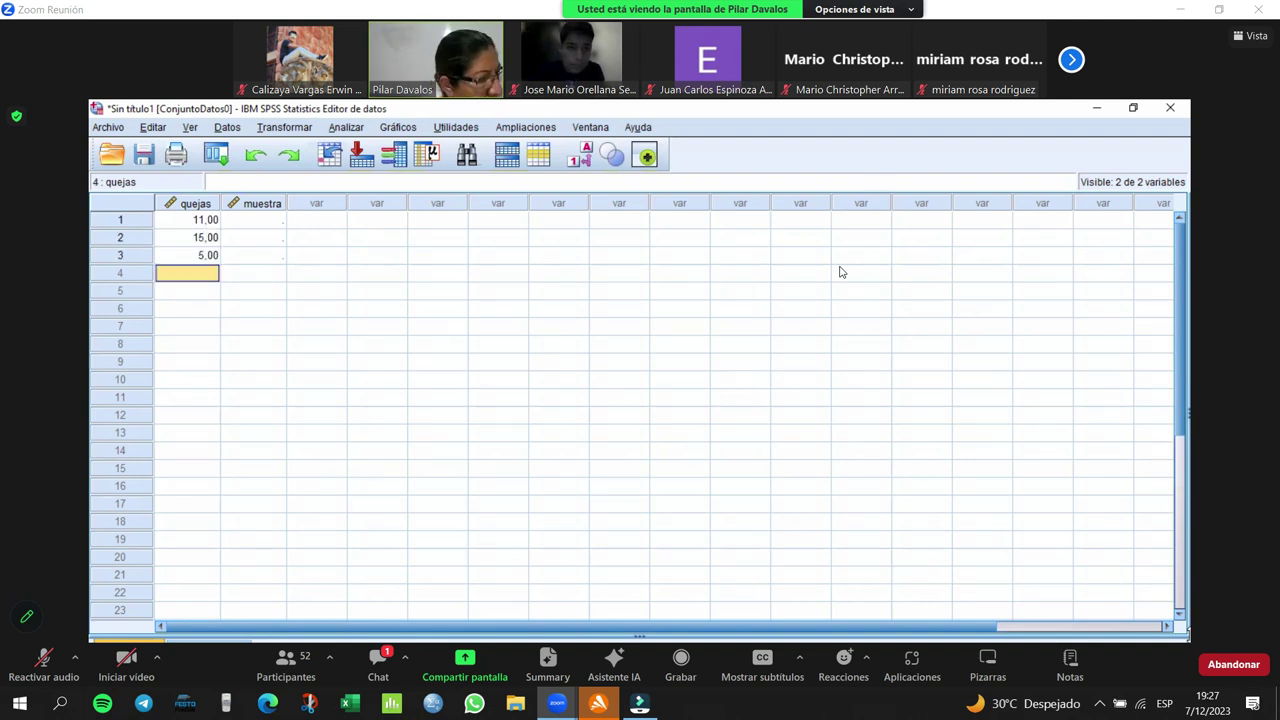
text(14)
key(Return)
text(16)
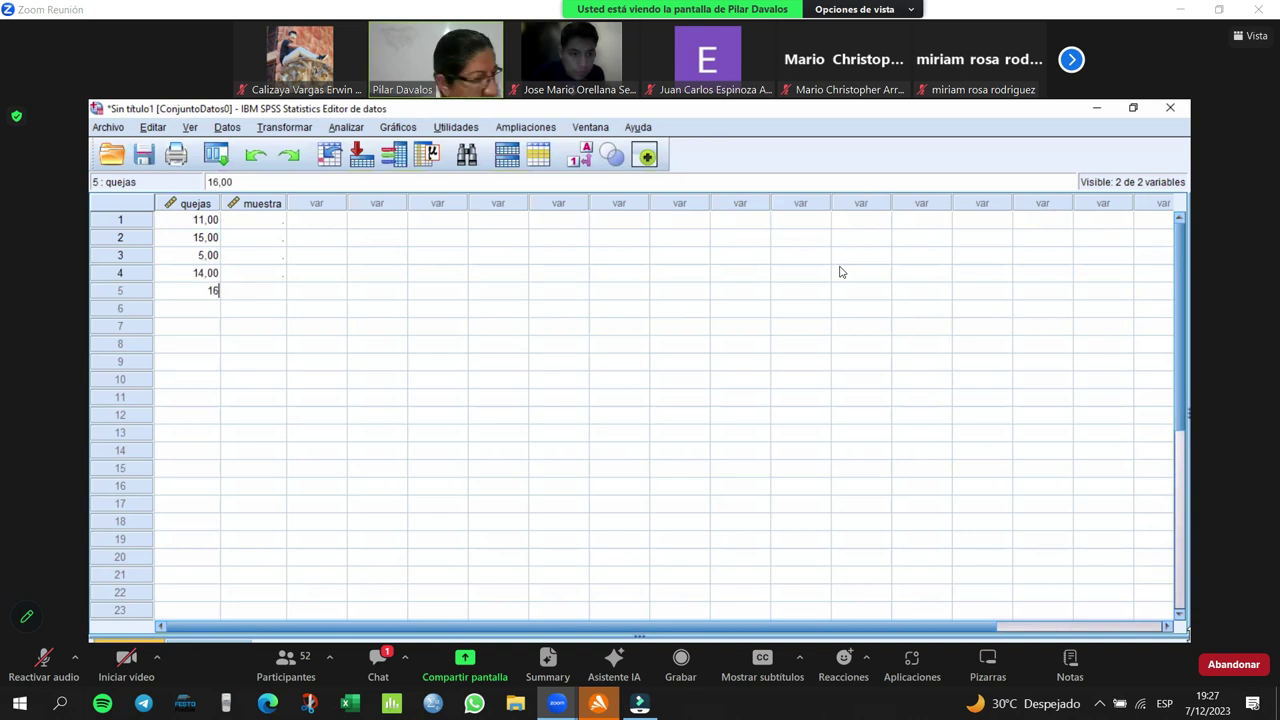
key(Return)
text(11)
key(Return)
text(10)
key(Return)
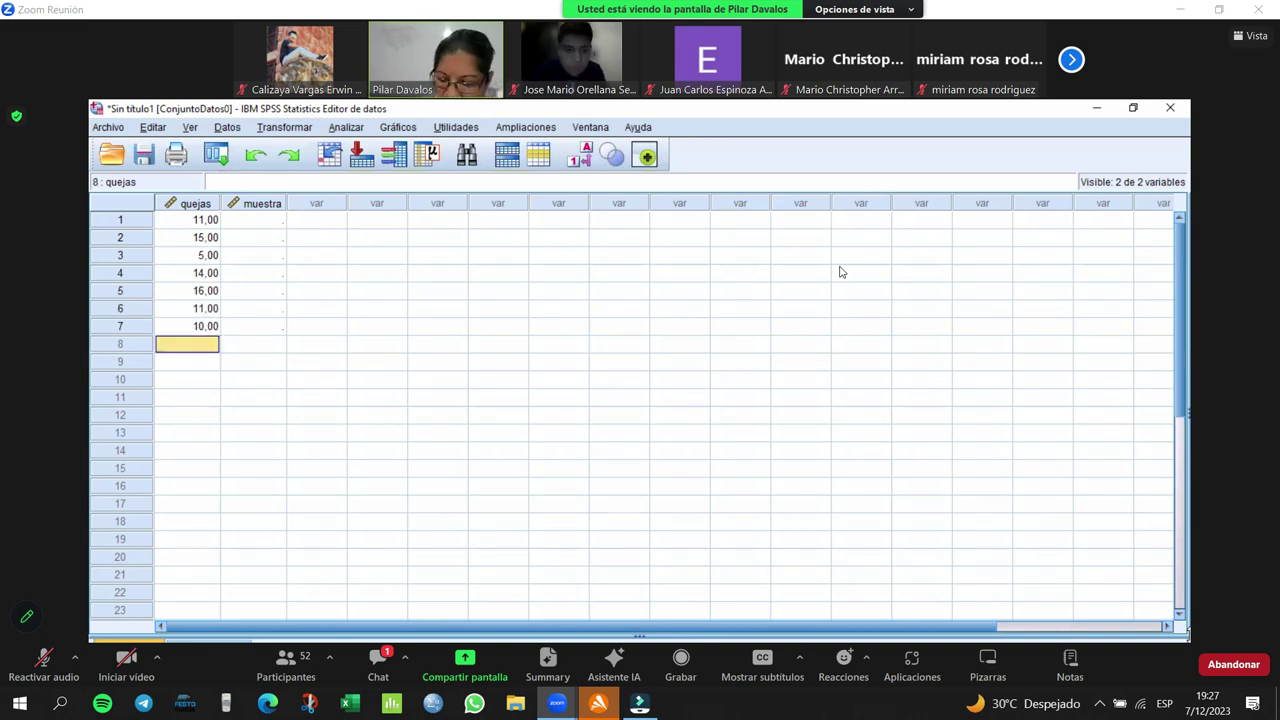
text(9)
key(Return)
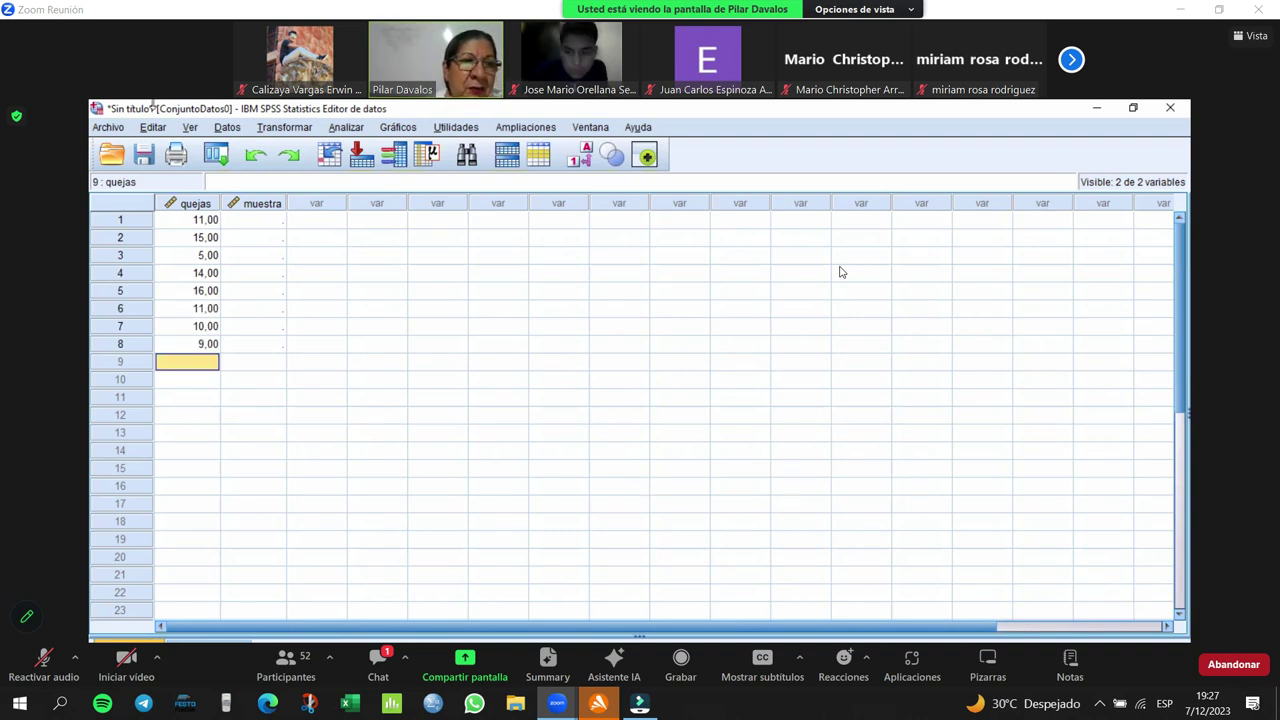
- Fill rows 1 to 8 of muestra with 114, 153, 115, 174, 157, 219, 149 and 147
click(244, 219)
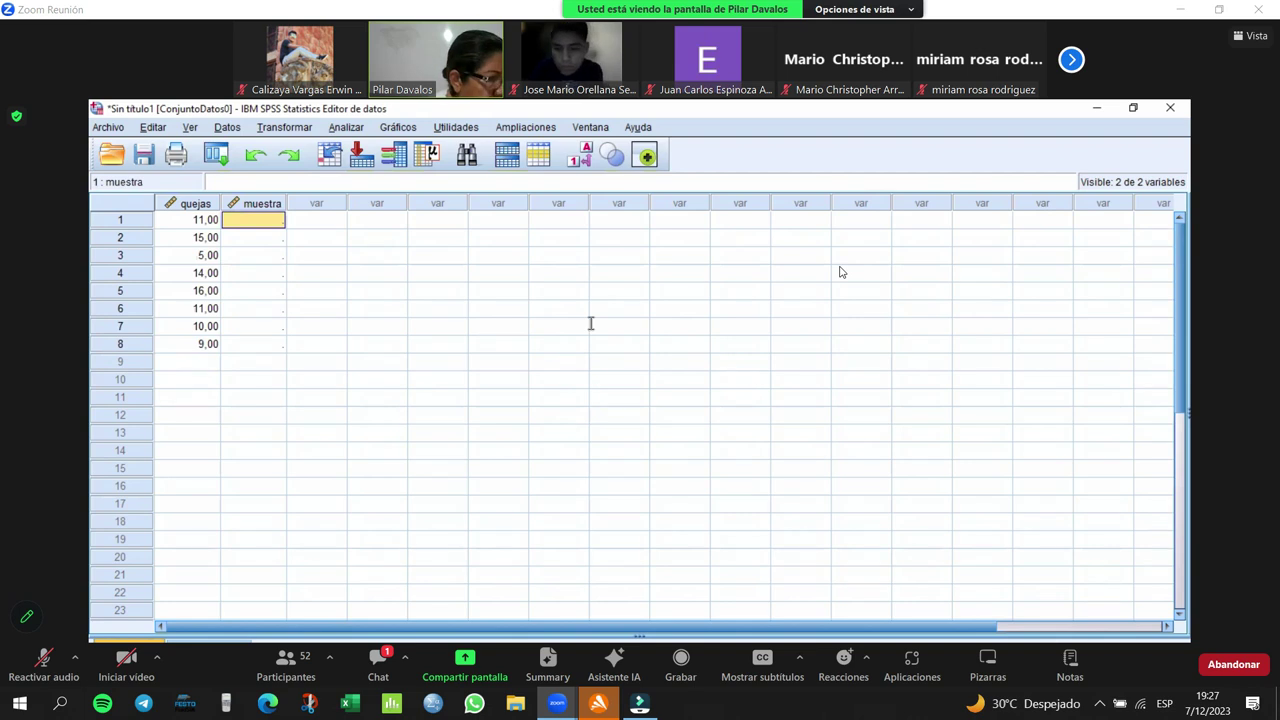
text(114)
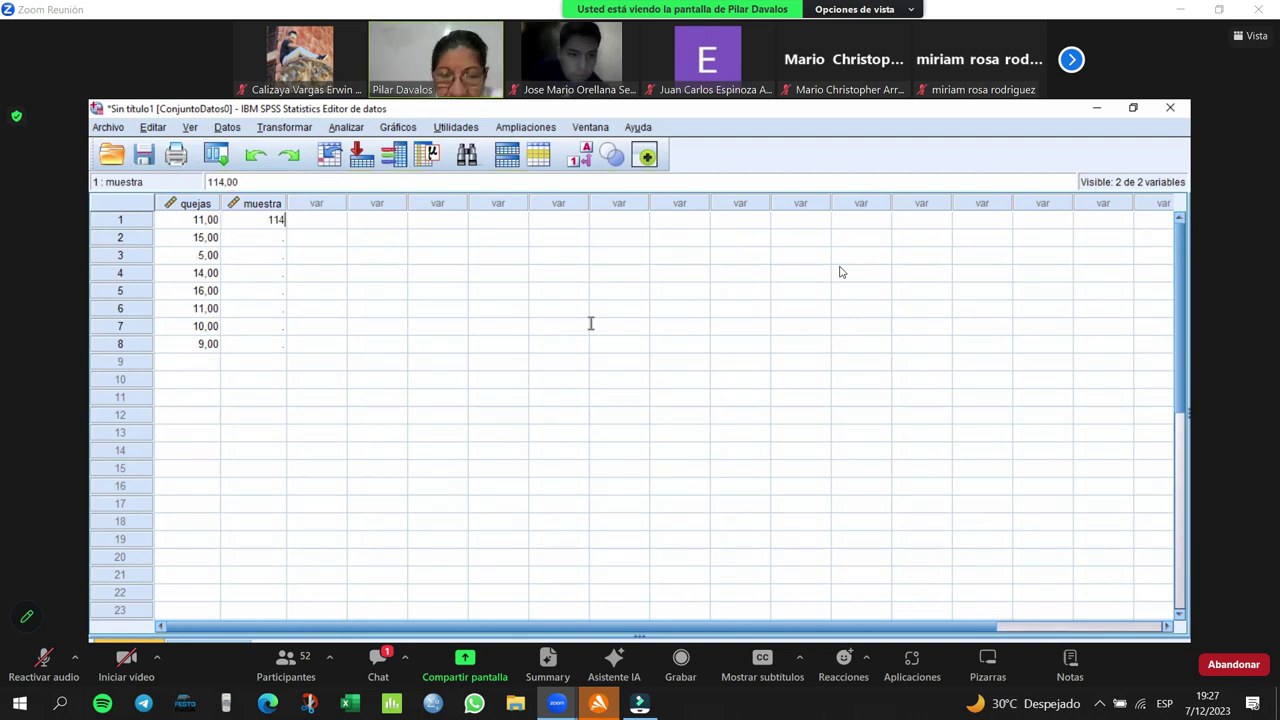
key(Return)
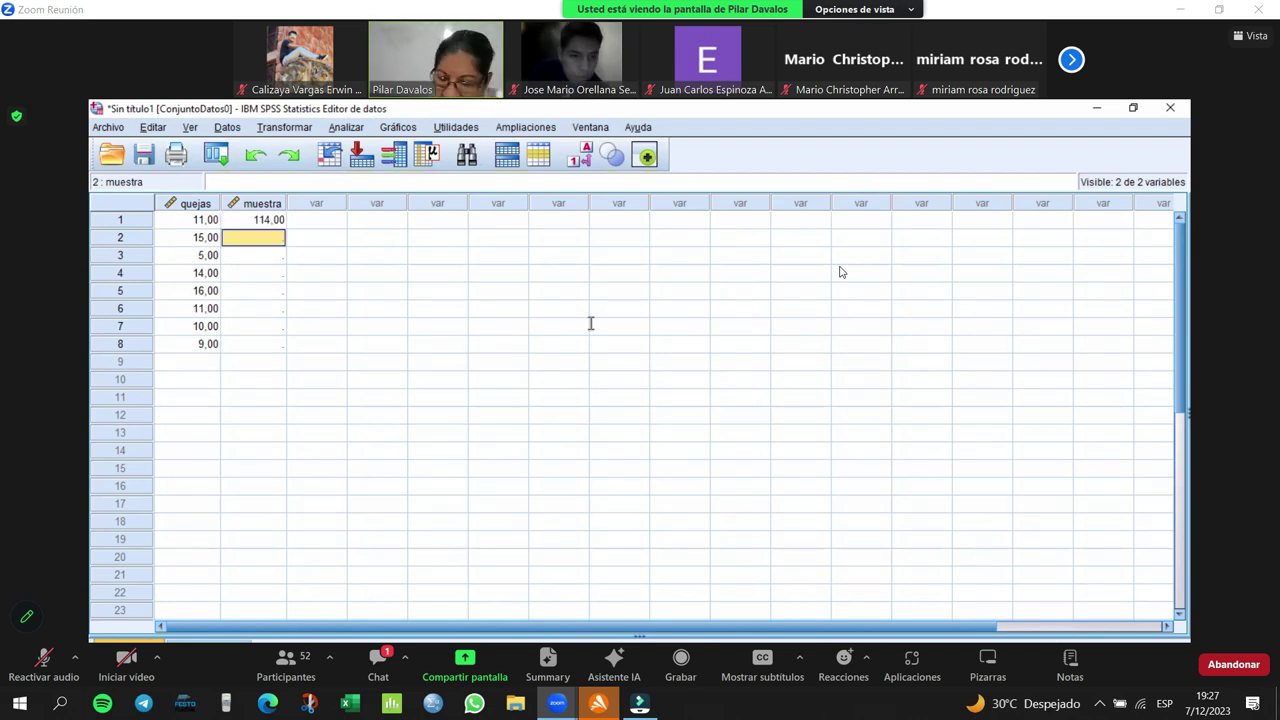
text(153)
key(Return)
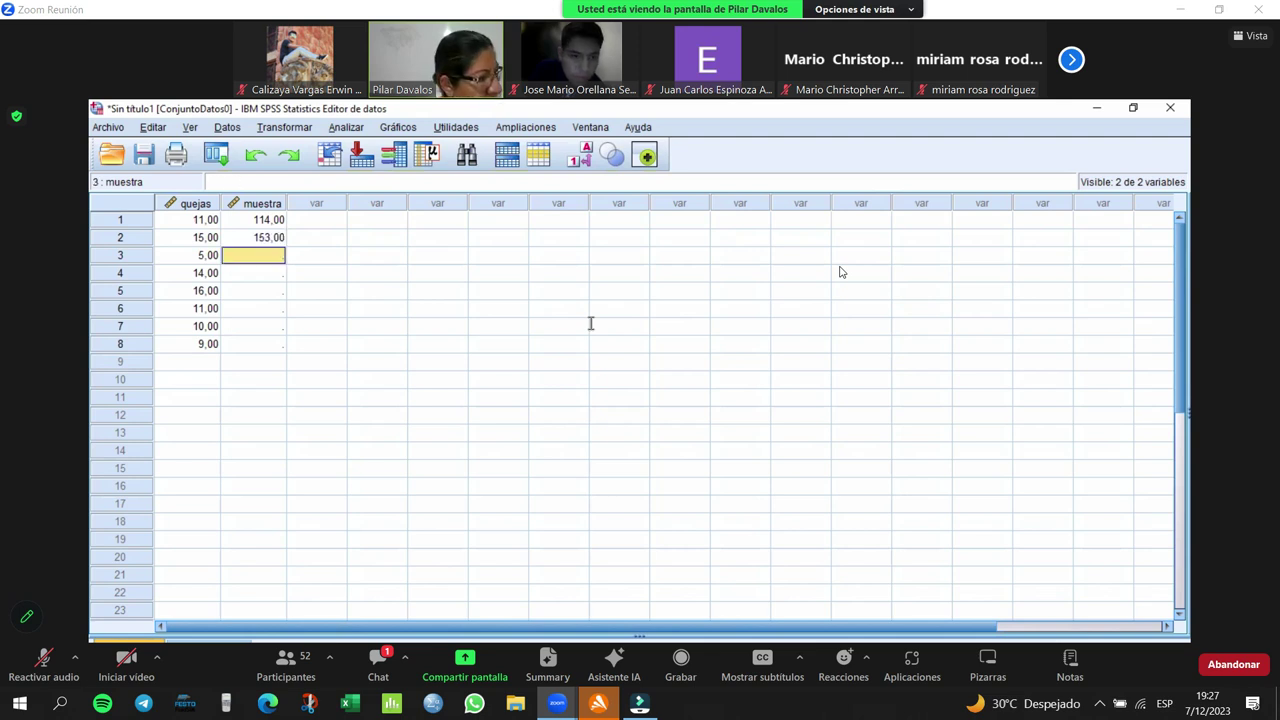
text(115)
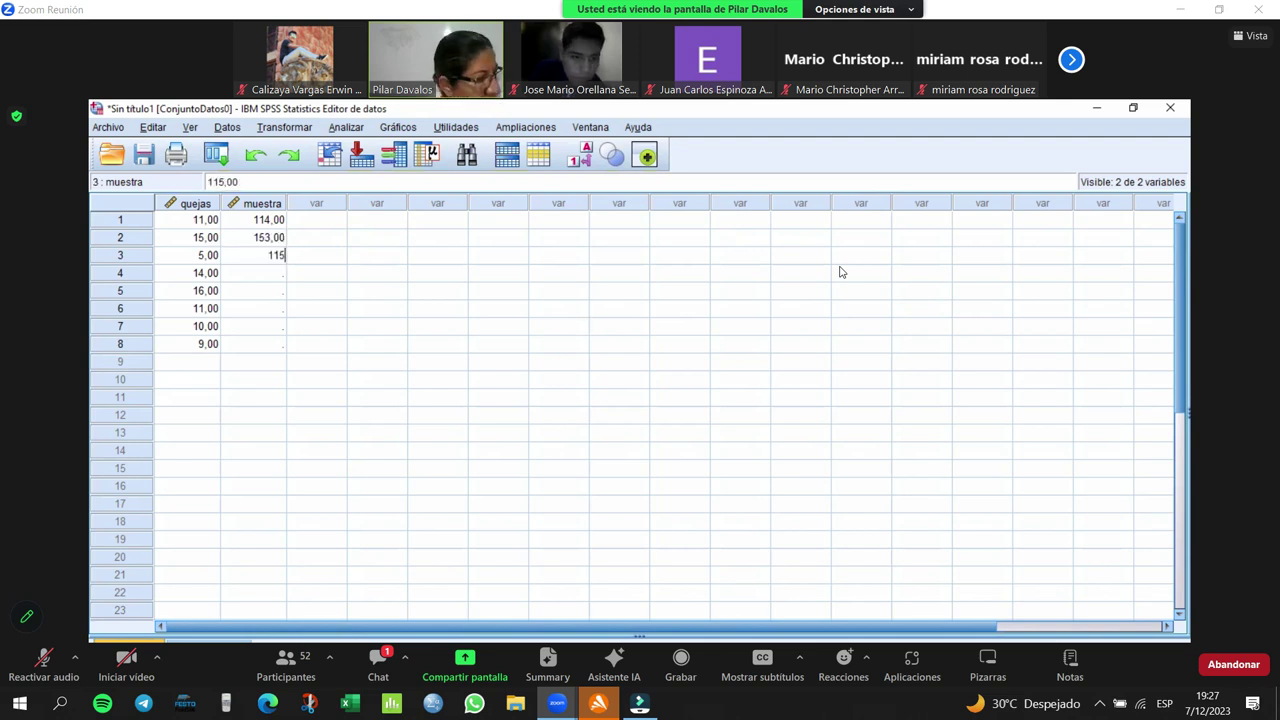
key(Return)
text(174)
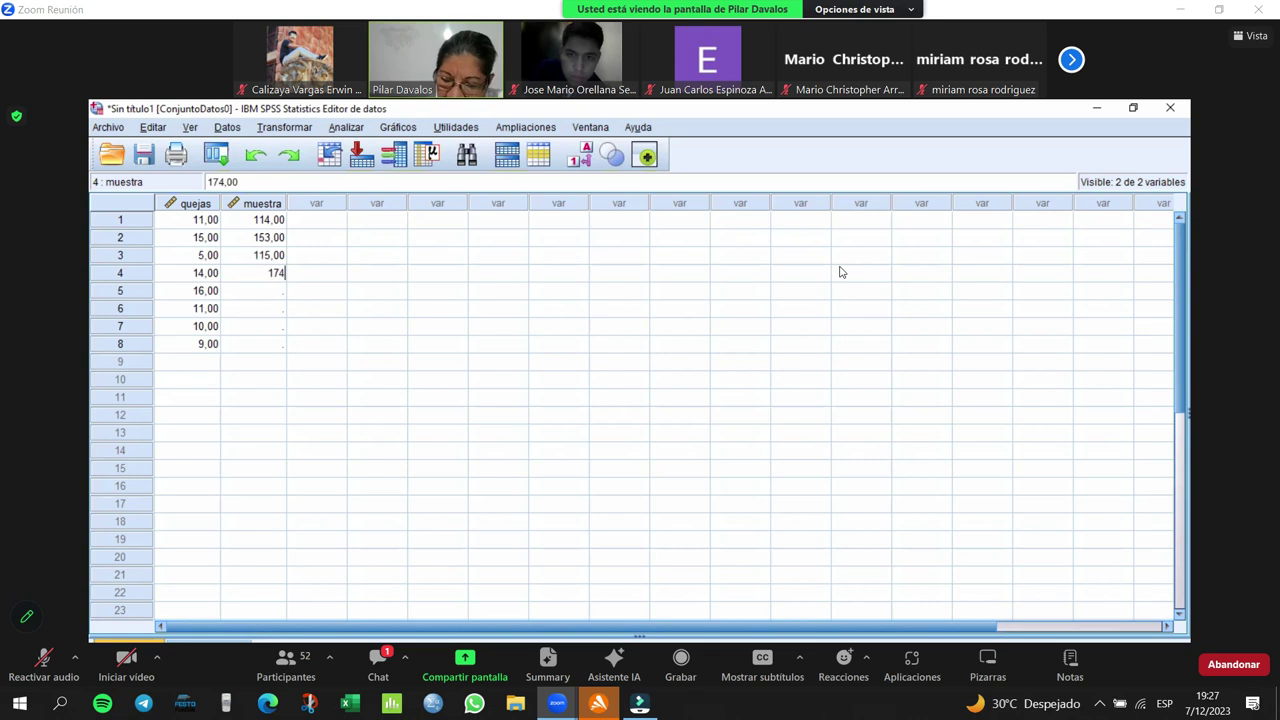
key(Return)
text(157)
key(Return)
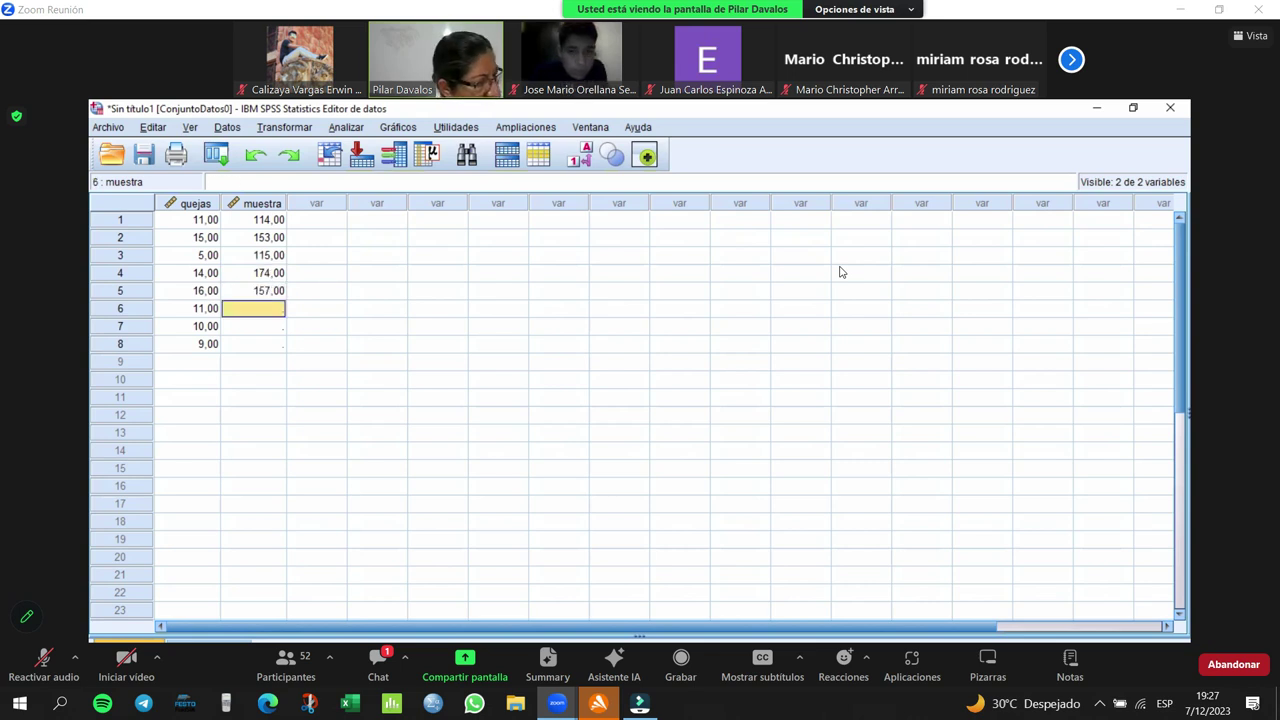
text(219)
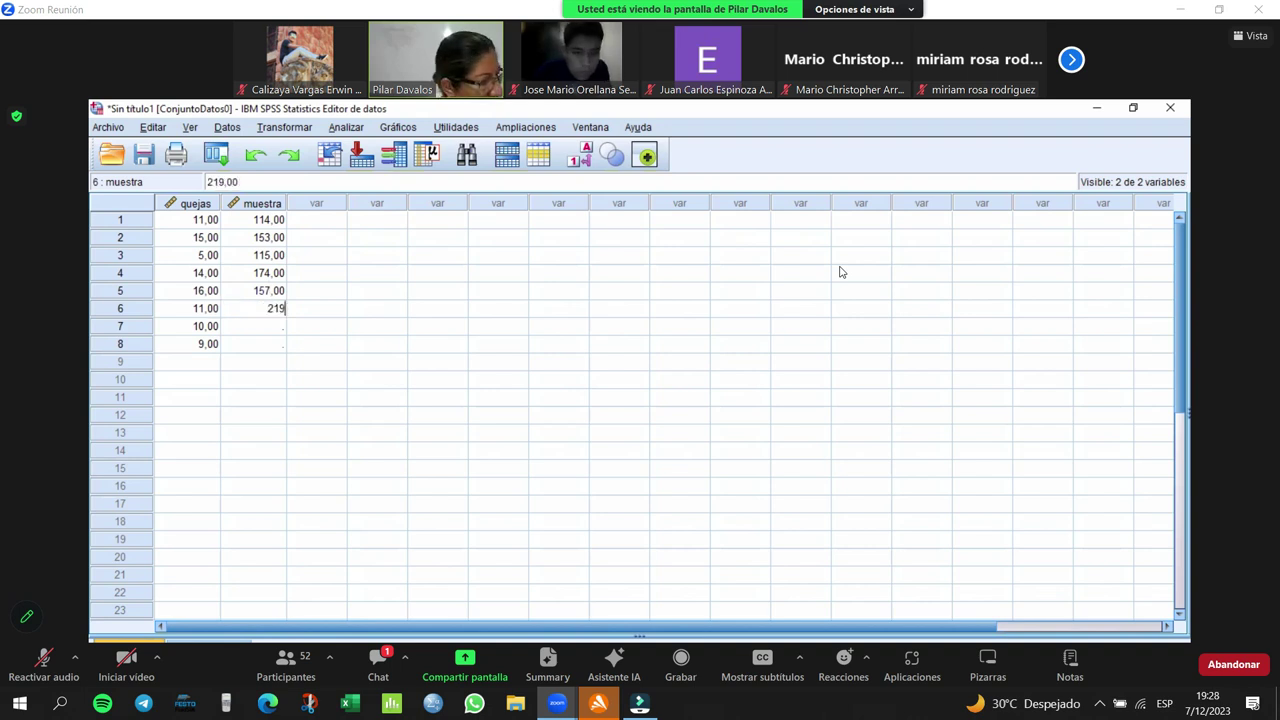
key(Return)
text(149)
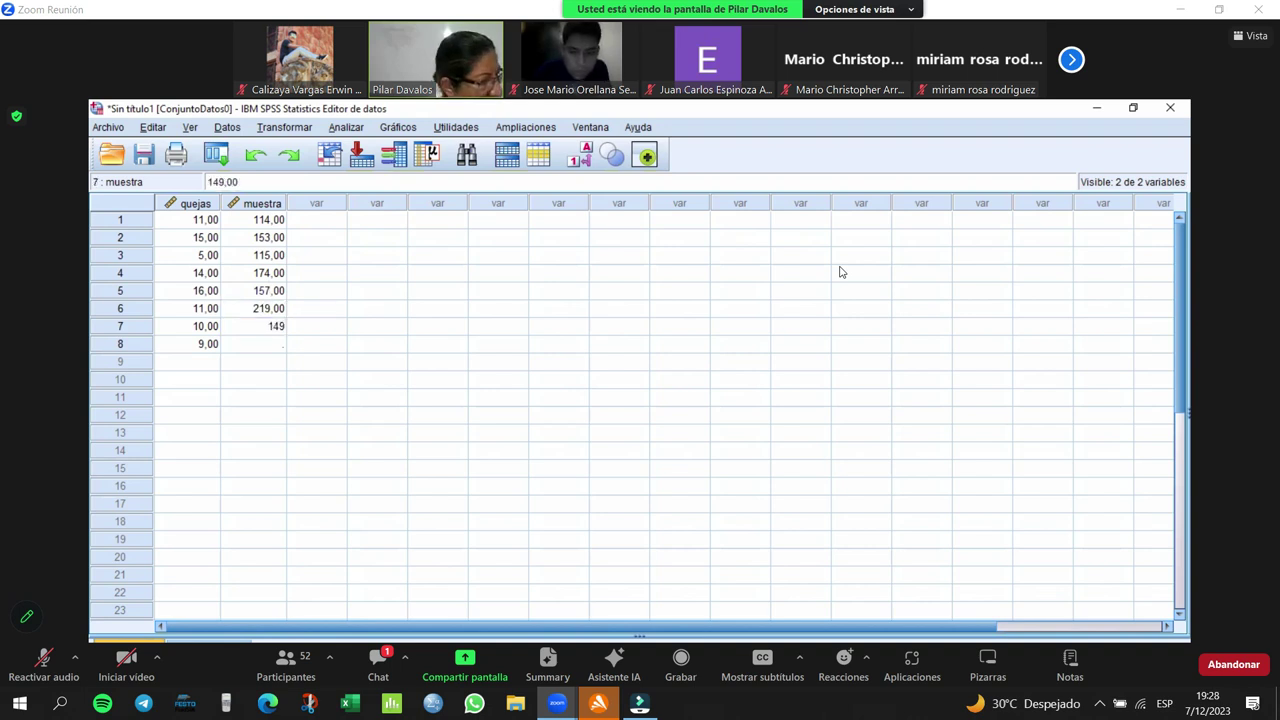
key(Return)
text(147)
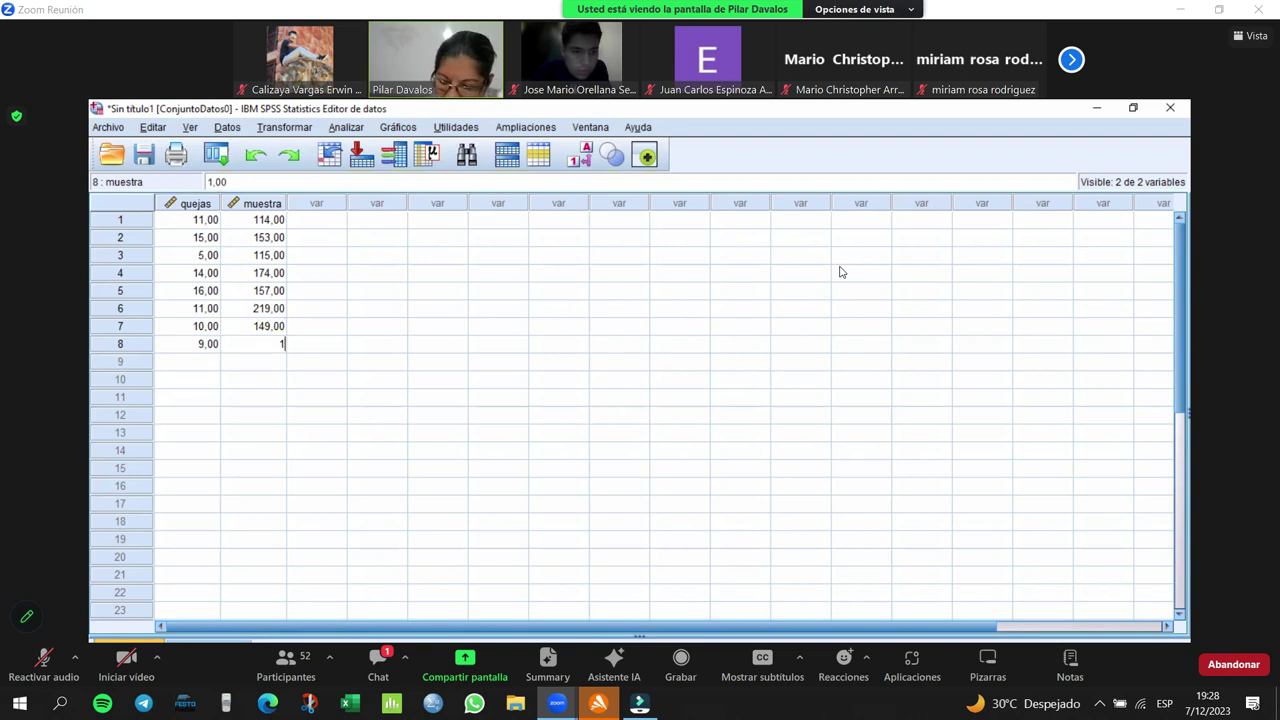
key(Return)
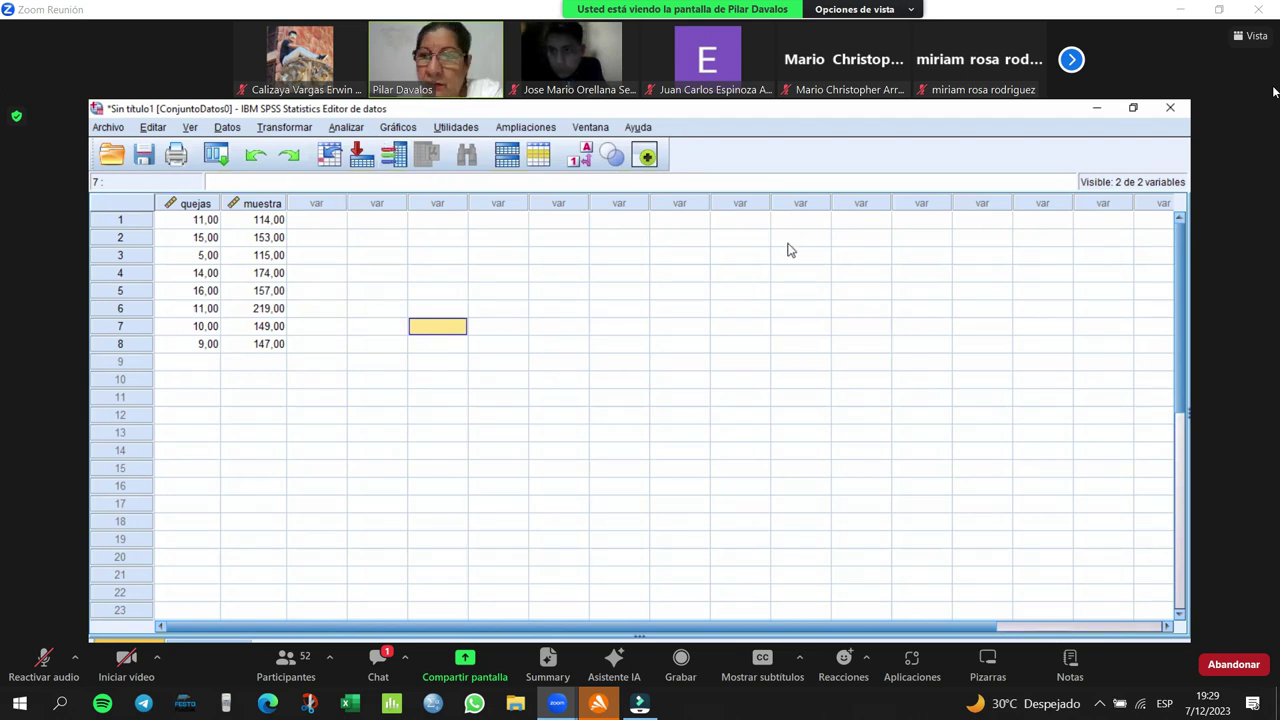
- Start defining a c, u attribute control chart with the data organised as "Los casos son unidades"
click(525, 348)
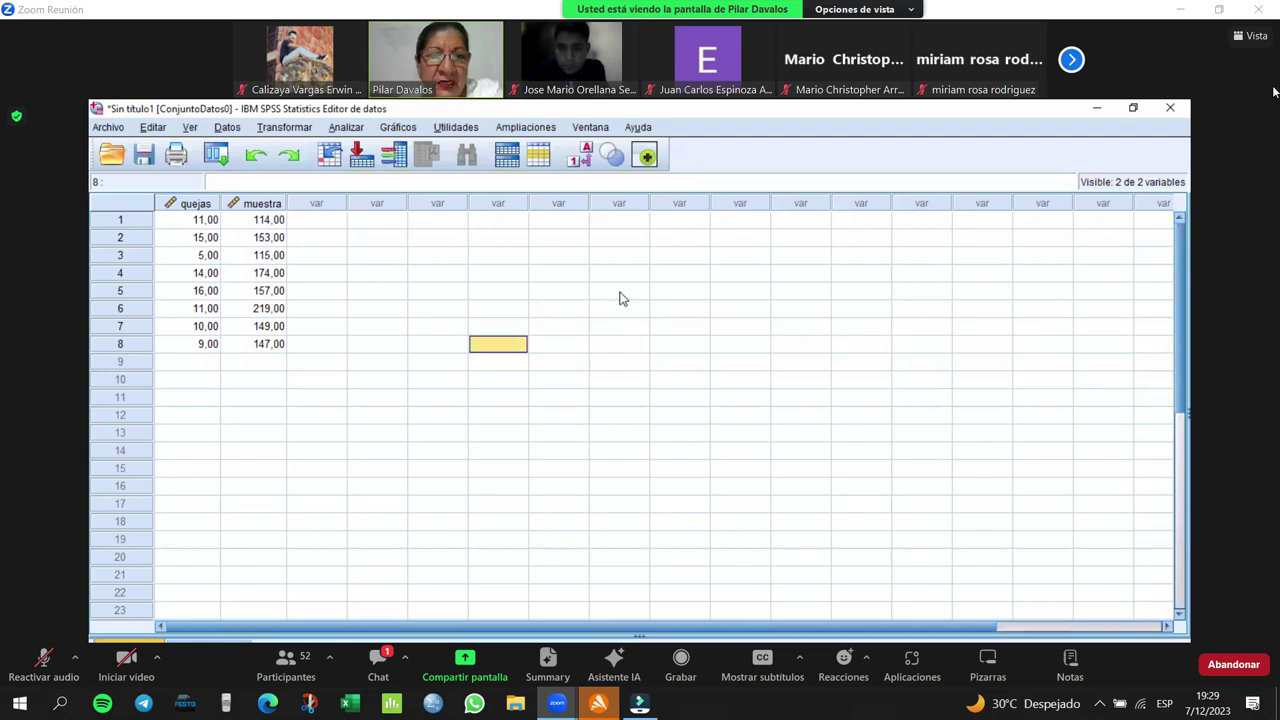
click(678, 291)
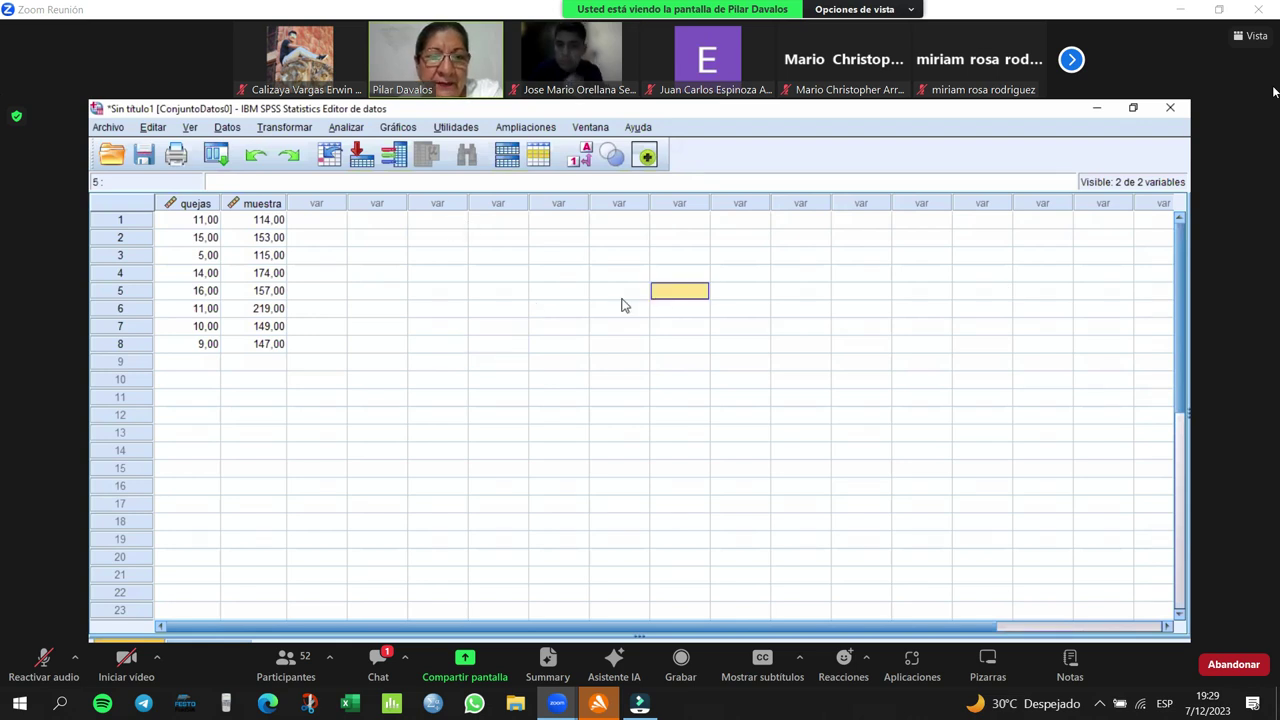
click(345, 128)
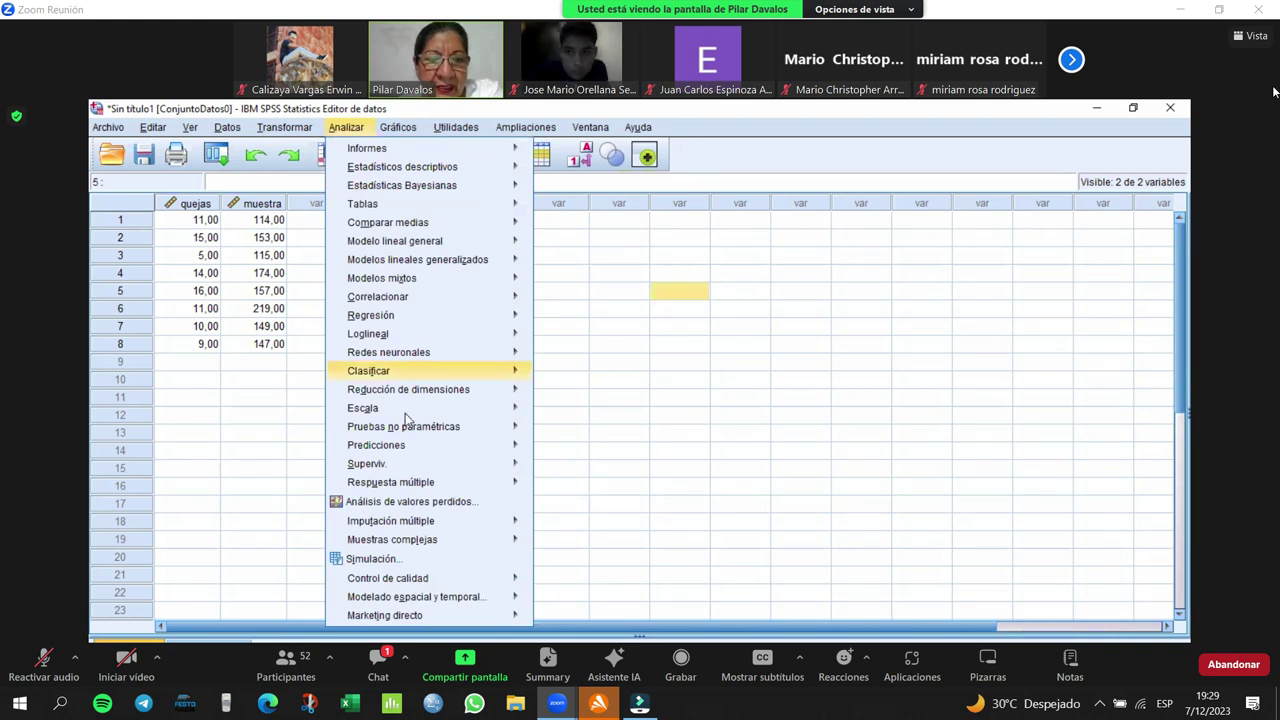
mouse_move(400, 578)
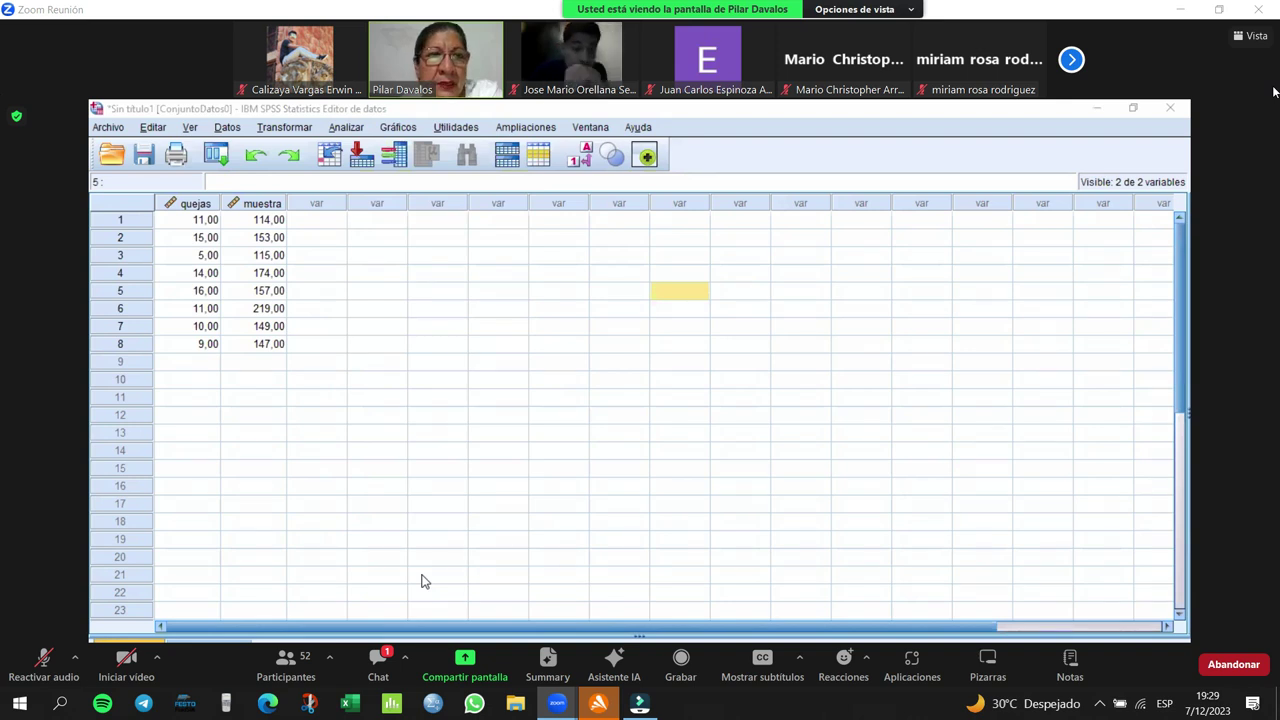
click(355, 133)
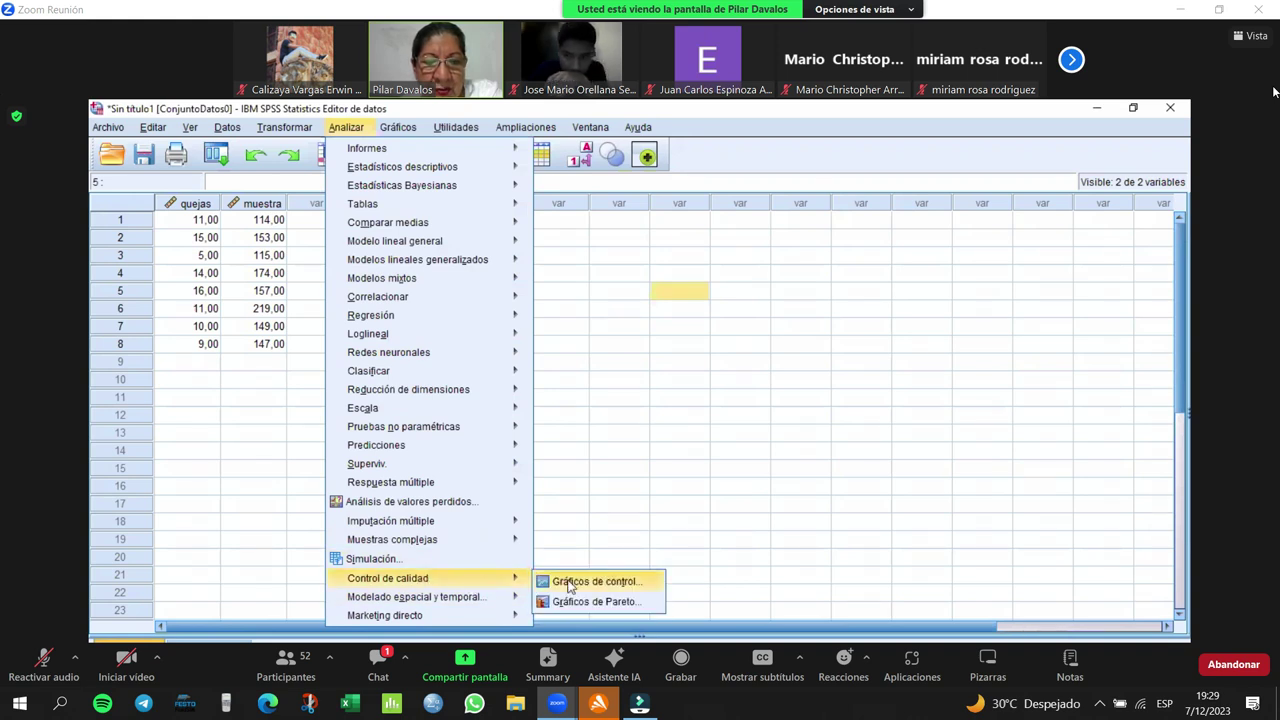
click(570, 586)
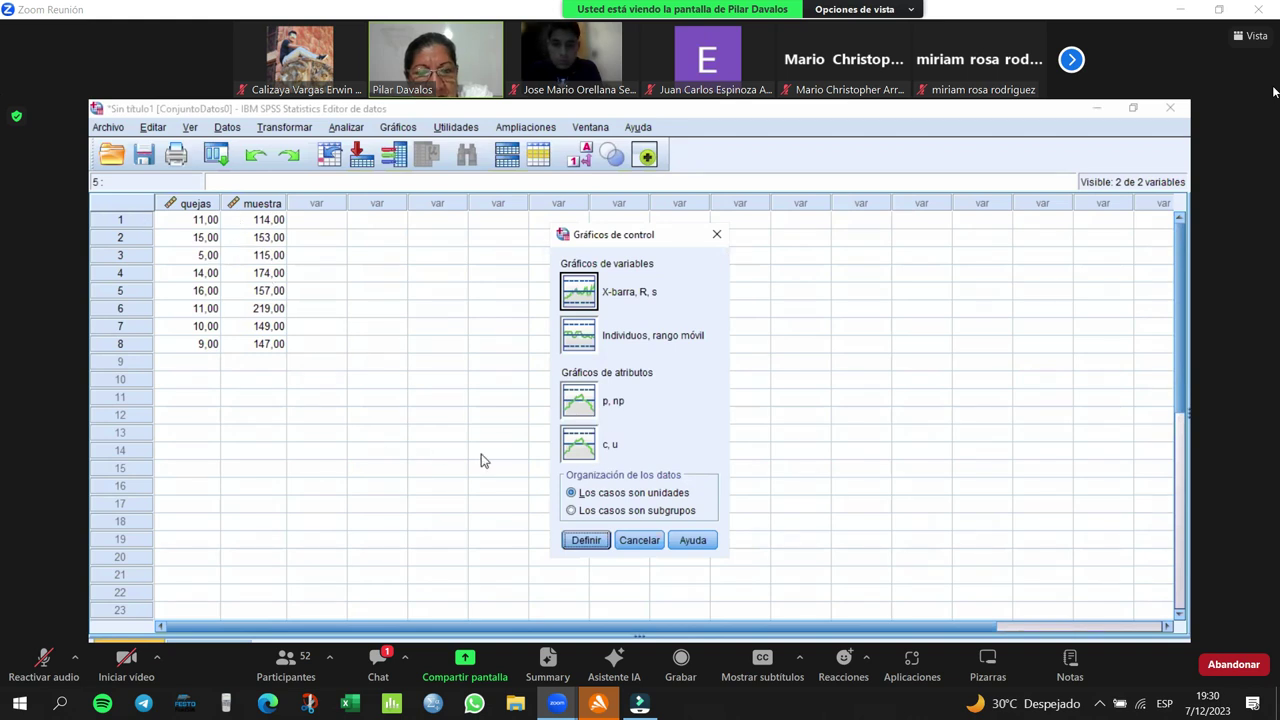
click(583, 448)
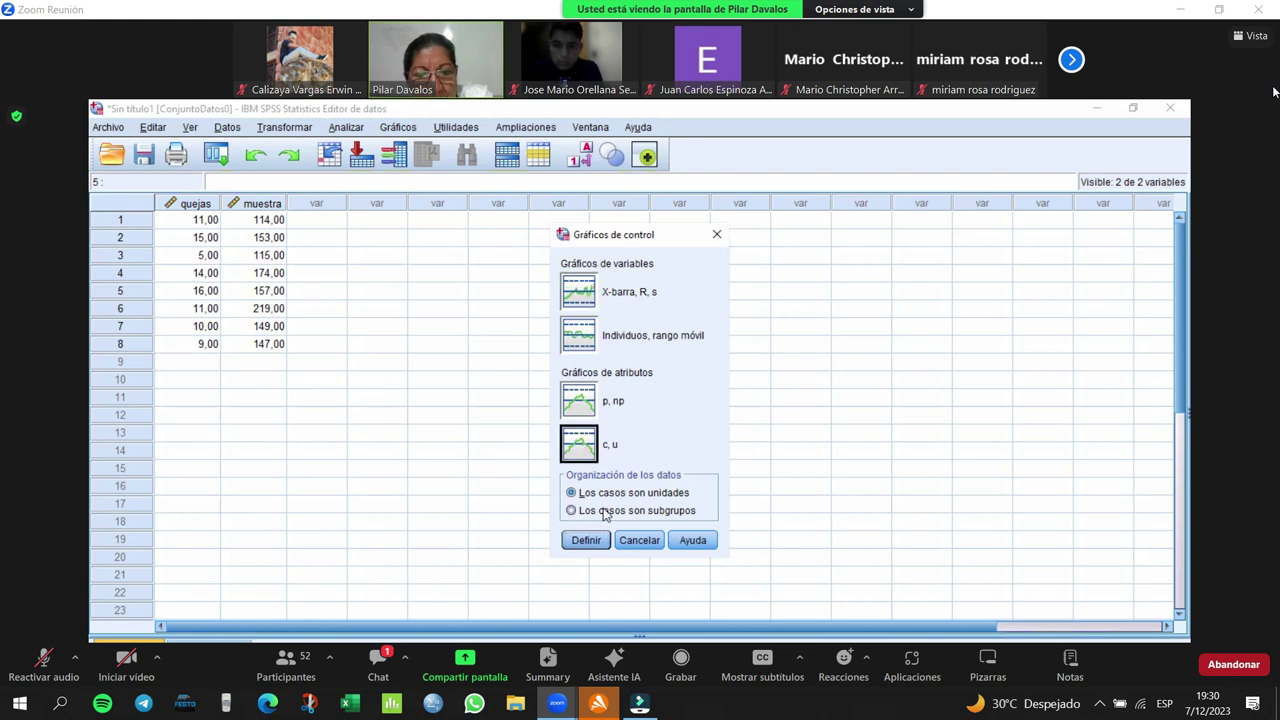
click(572, 493)
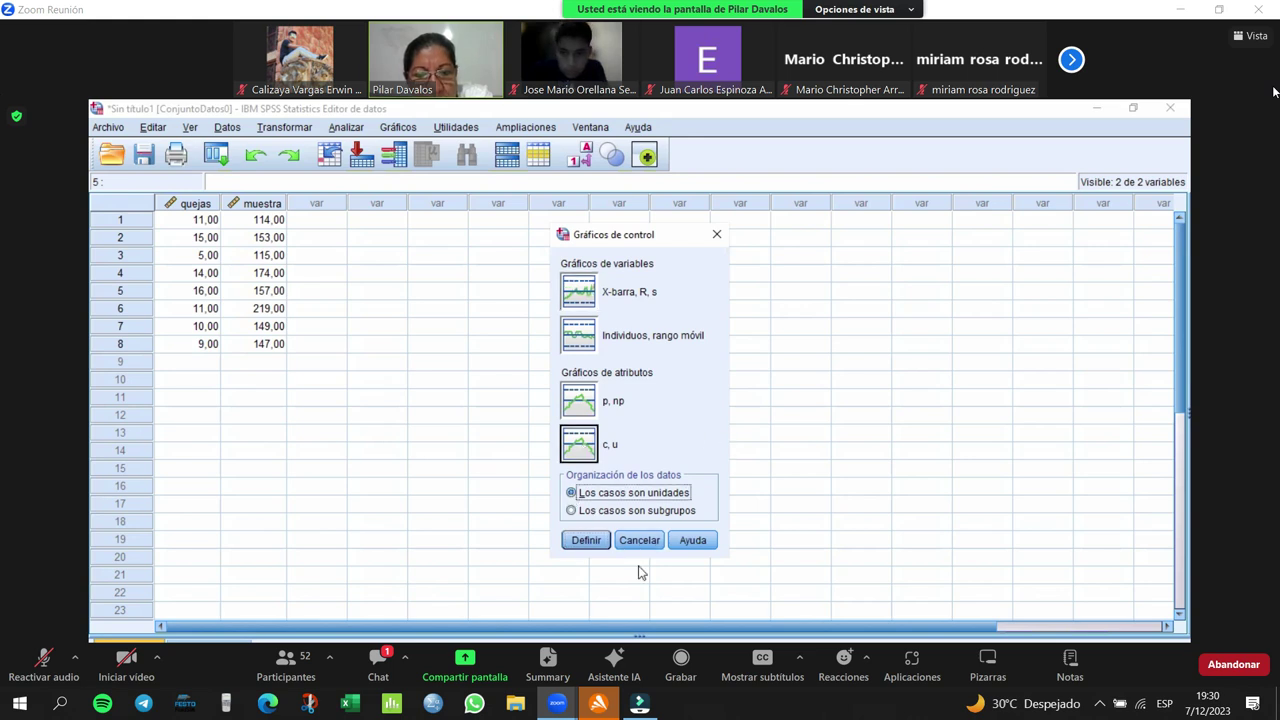
click(583, 540)
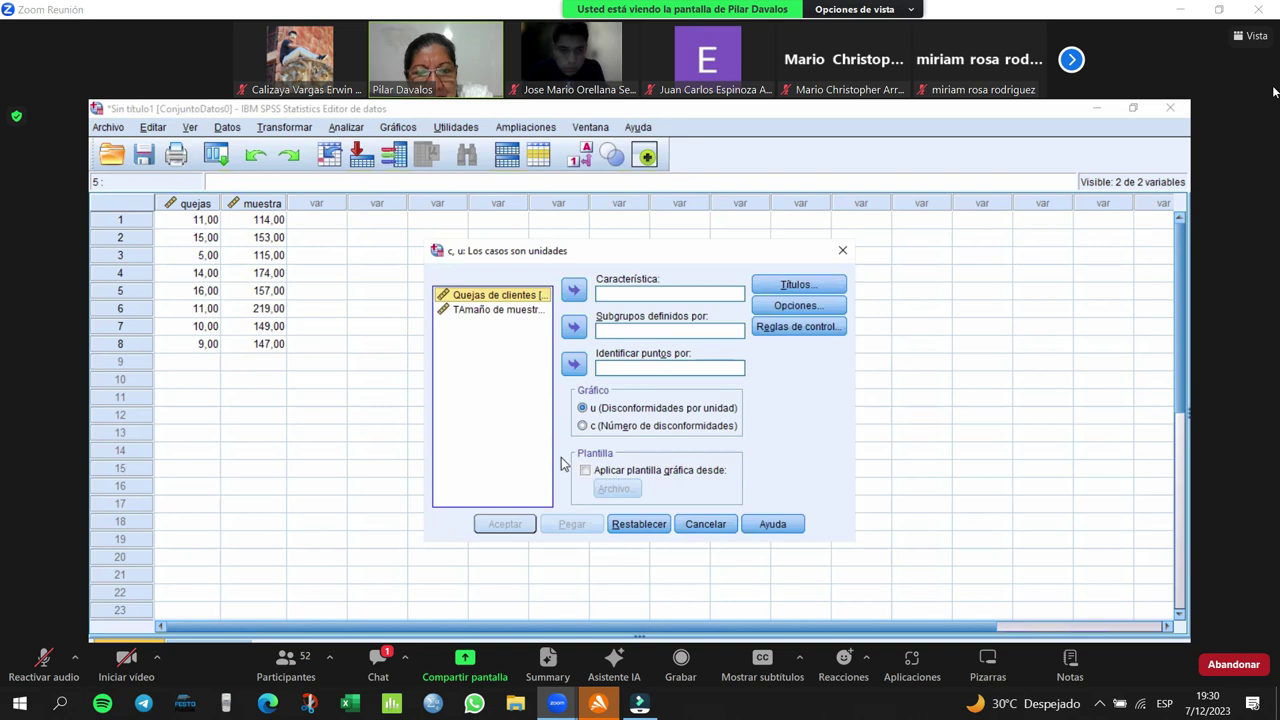
- Choose the u (Disconformidades por unidad) chart and assign Quejas de clientes as the Característica
click(584, 410)
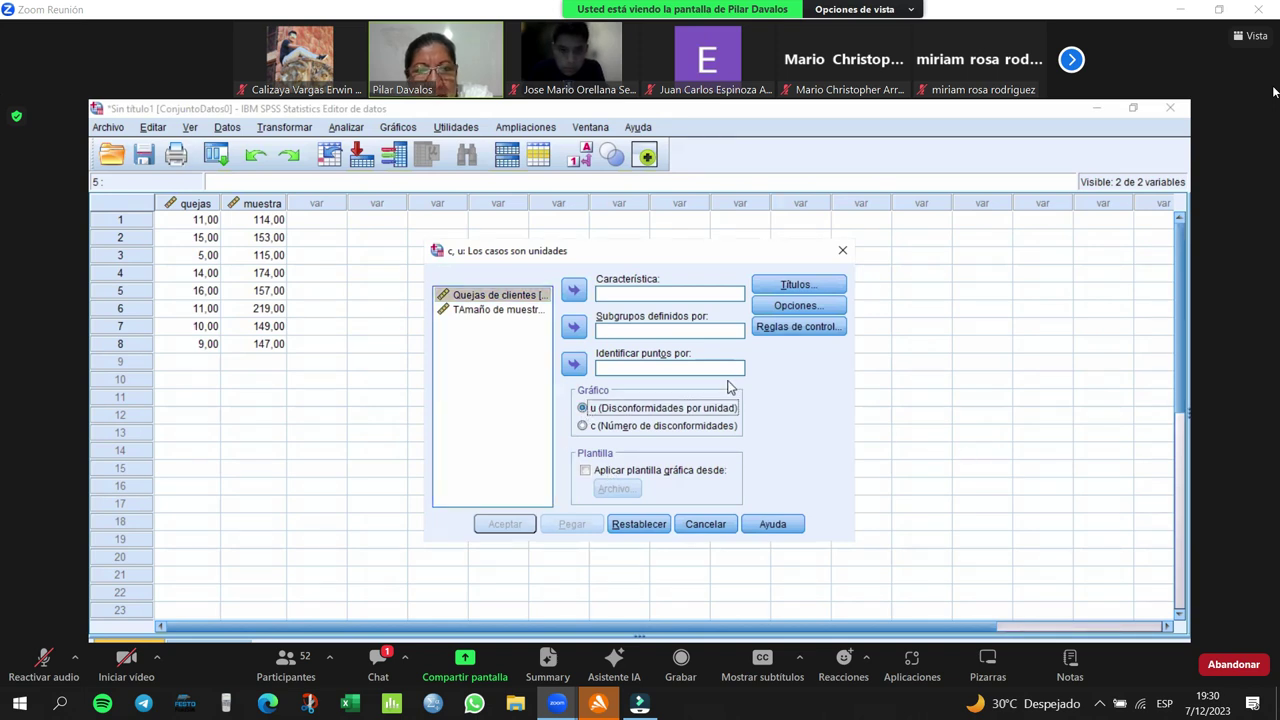
click(519, 297)
click(503, 313)
click(505, 296)
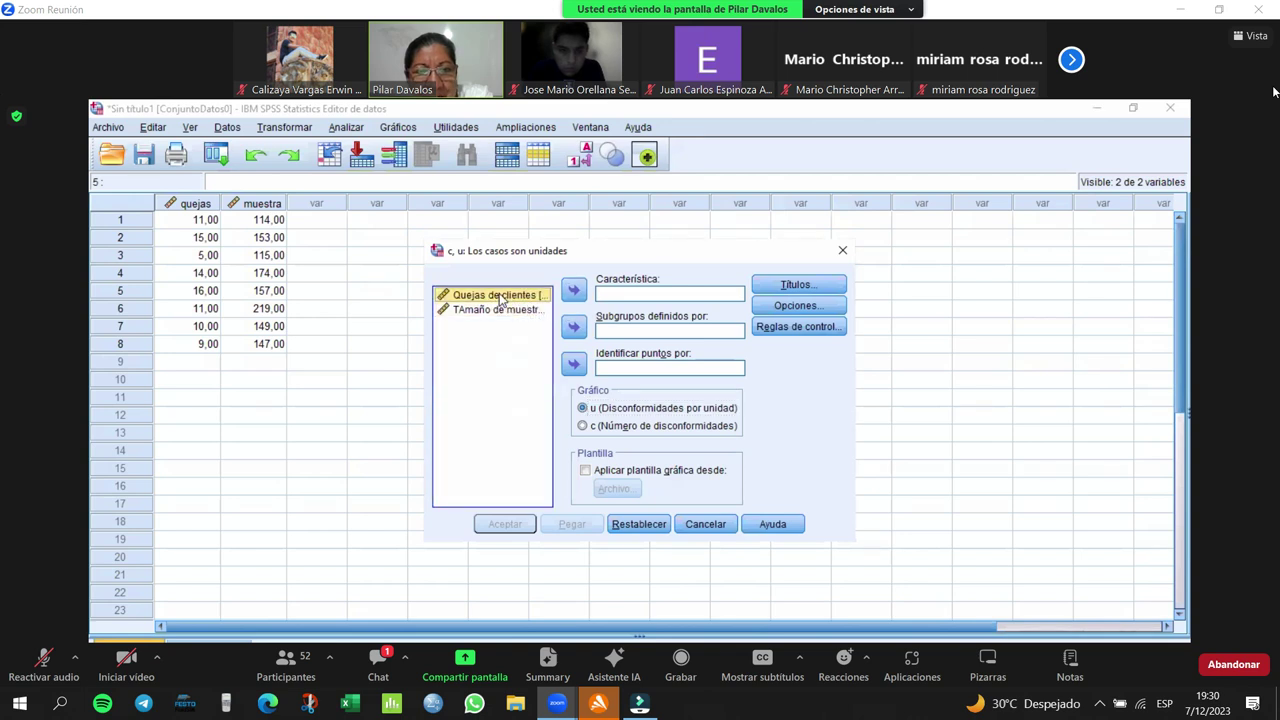
click(580, 290)
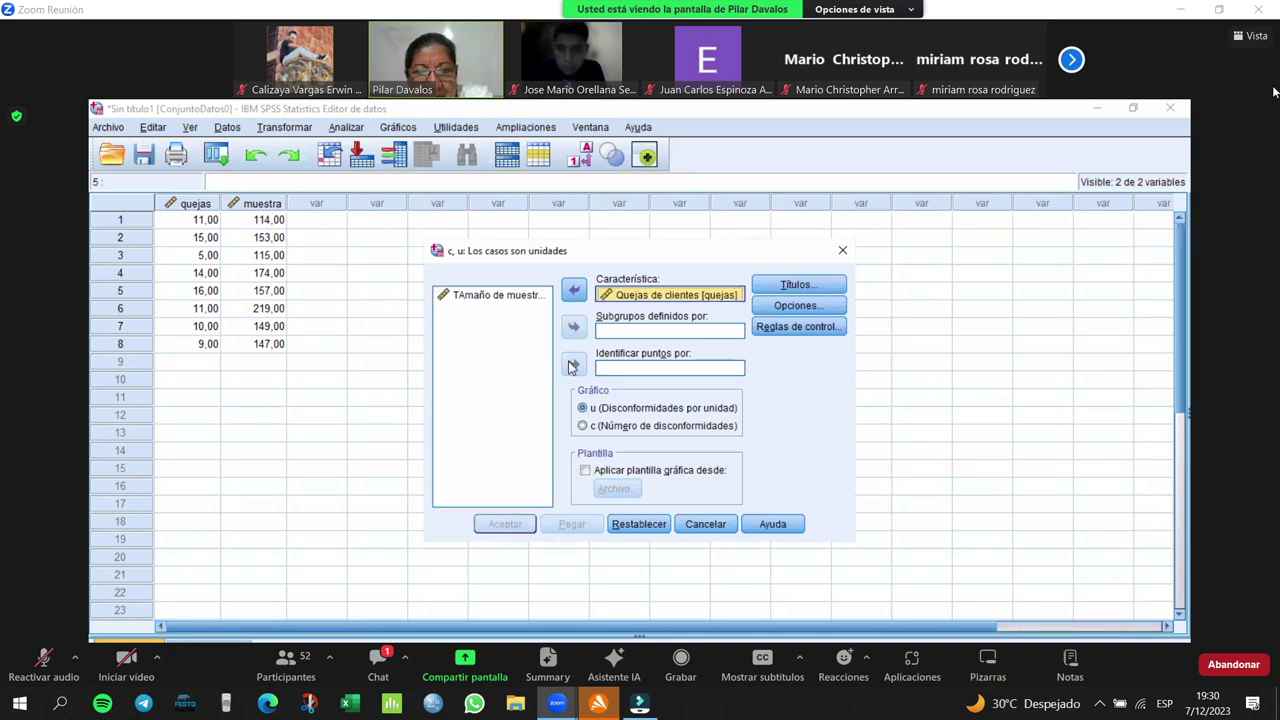
- Assign TAmaño de muestra to "Subgrupos definidos por" and run the u chart for cases as units
click(495, 295)
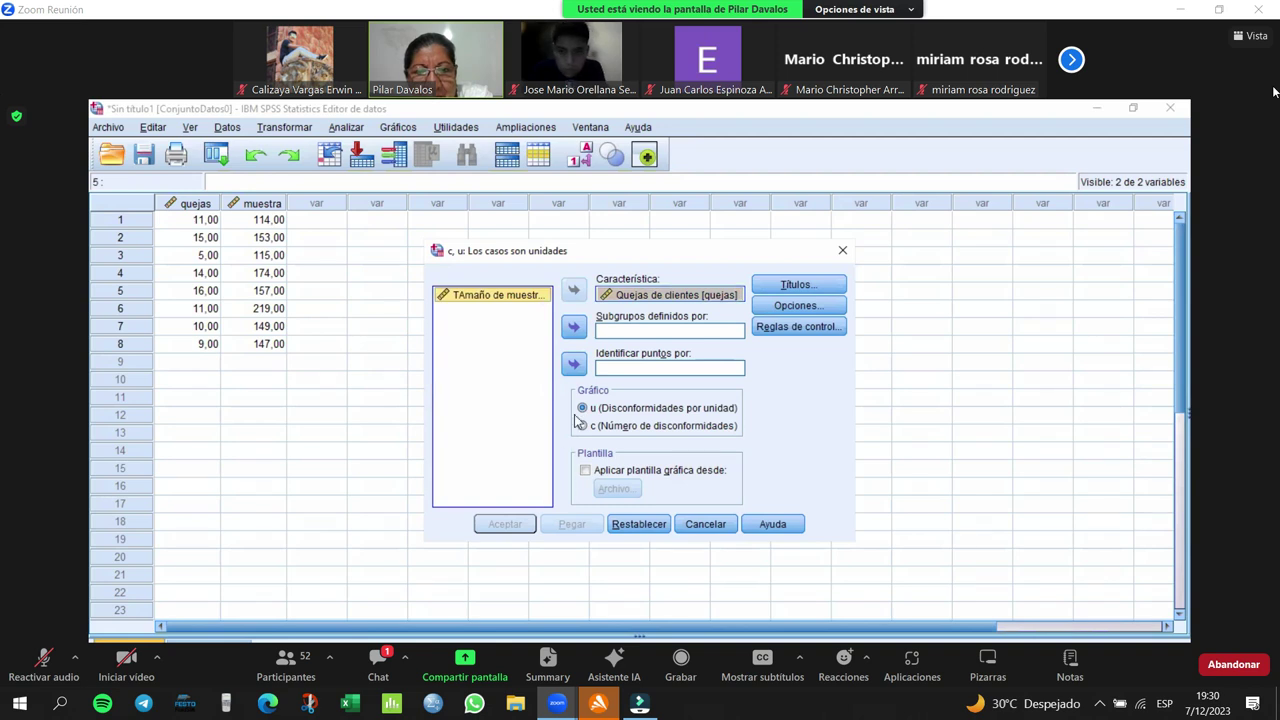
click(585, 365)
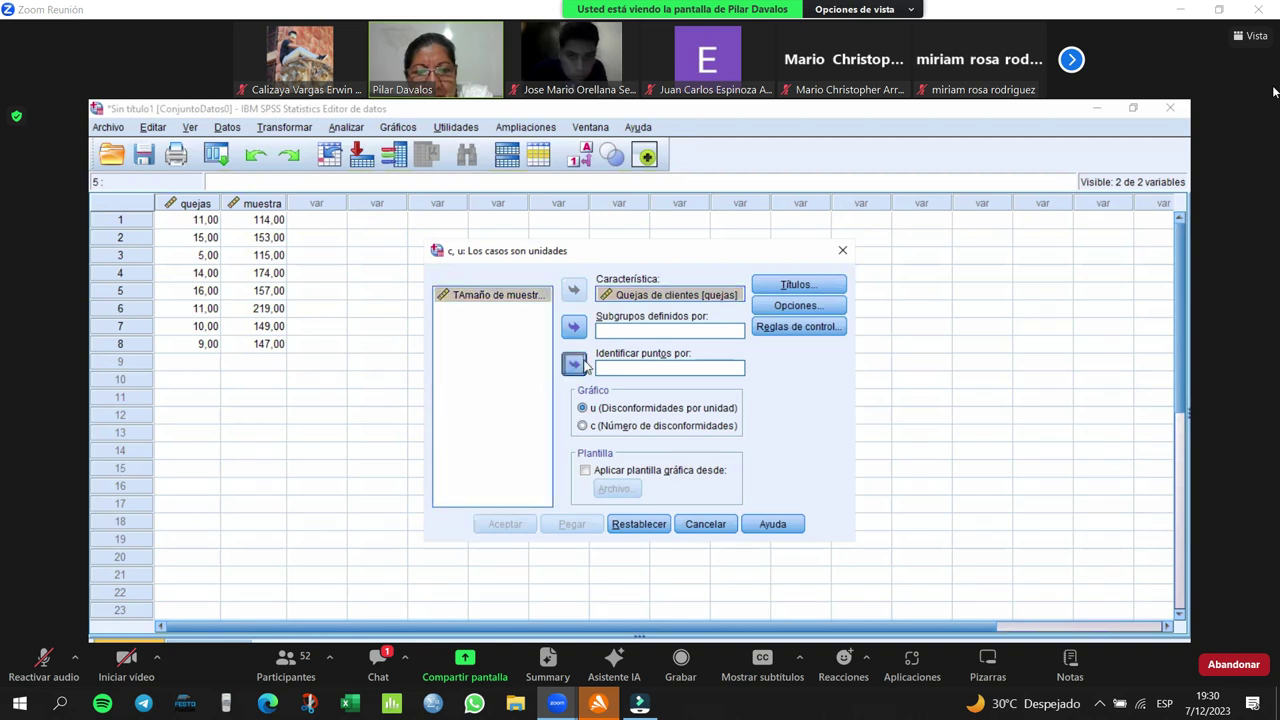
click(575, 366)
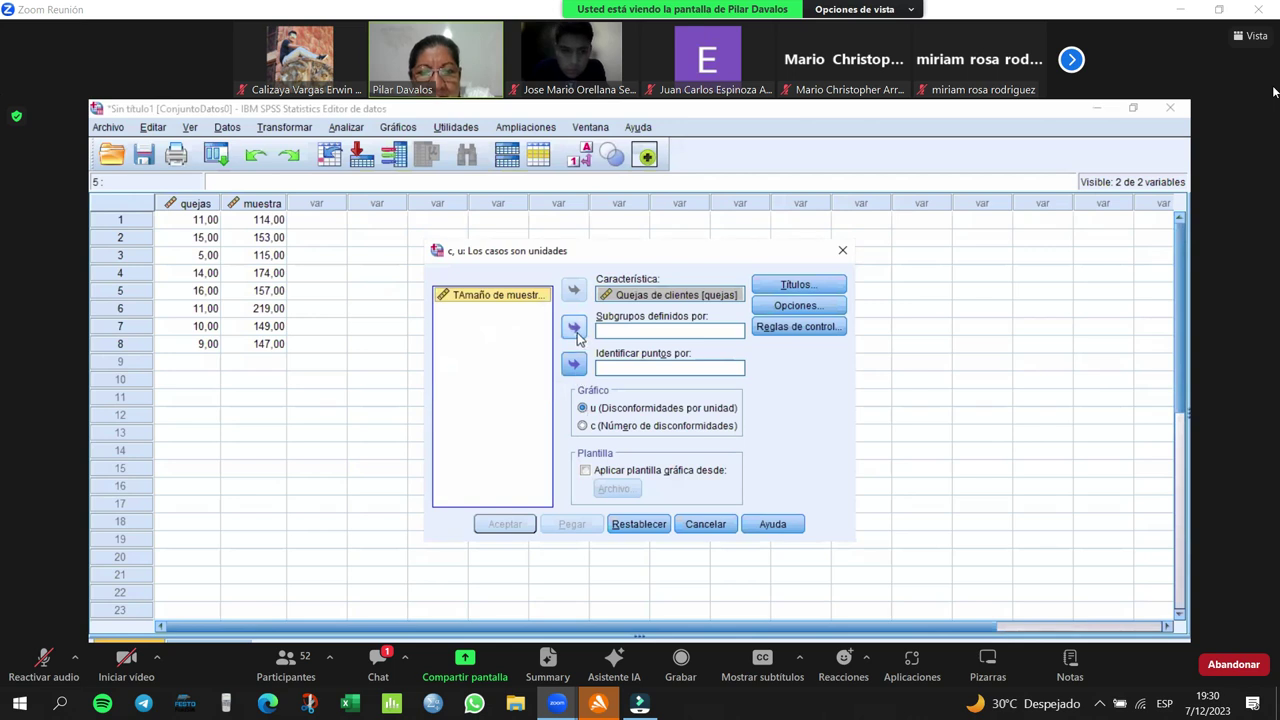
click(575, 332)
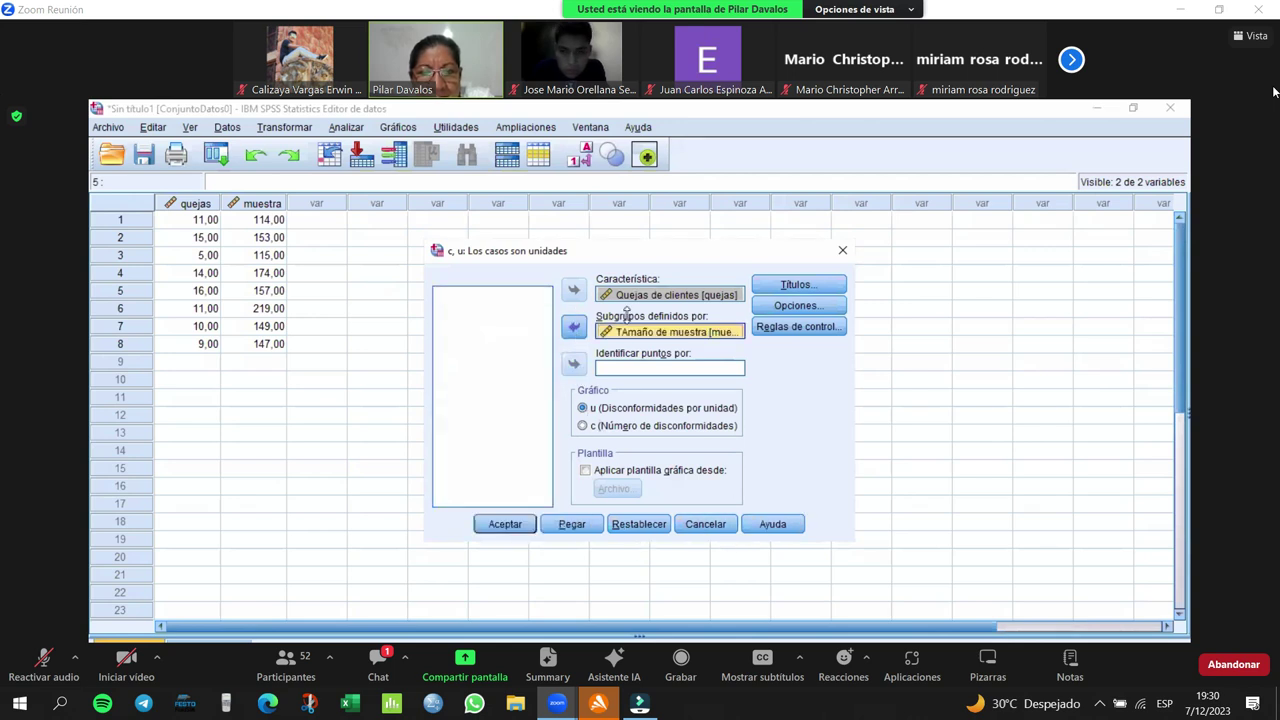
click(513, 528)
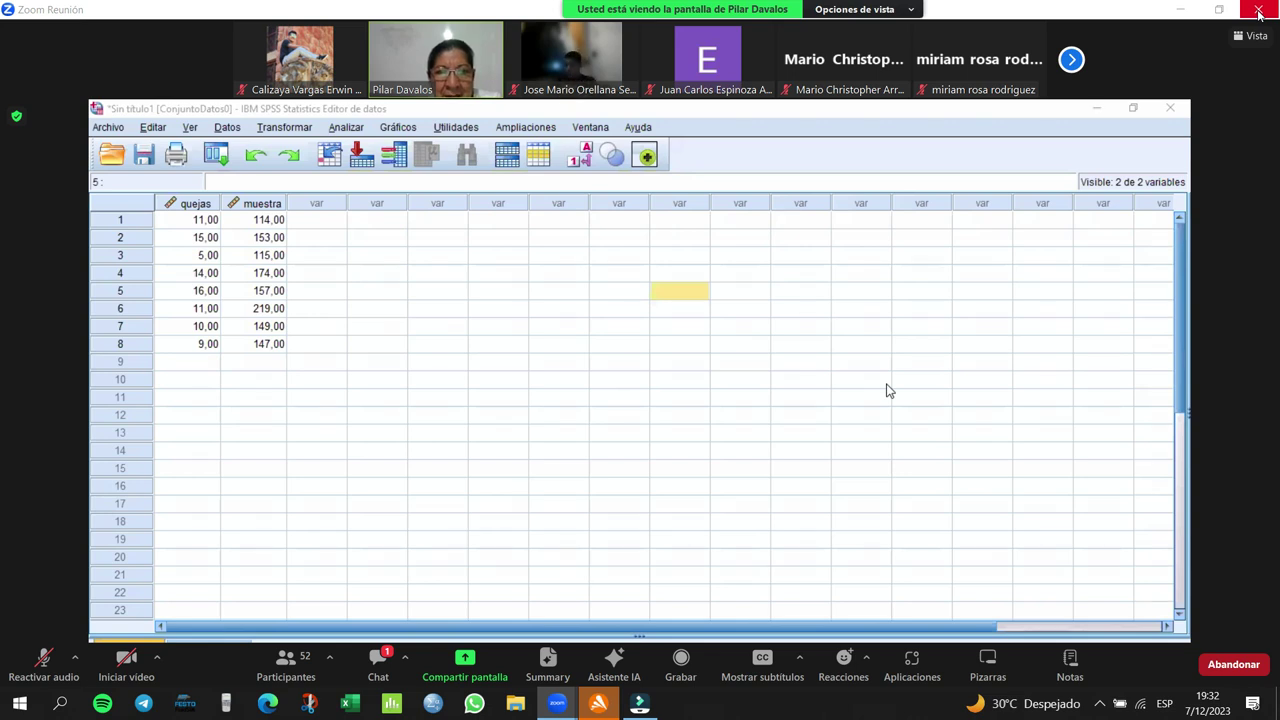
- Start defining a c, u attribute control chart with the data organised as "Los casos son subgrupos"
click(346, 128)
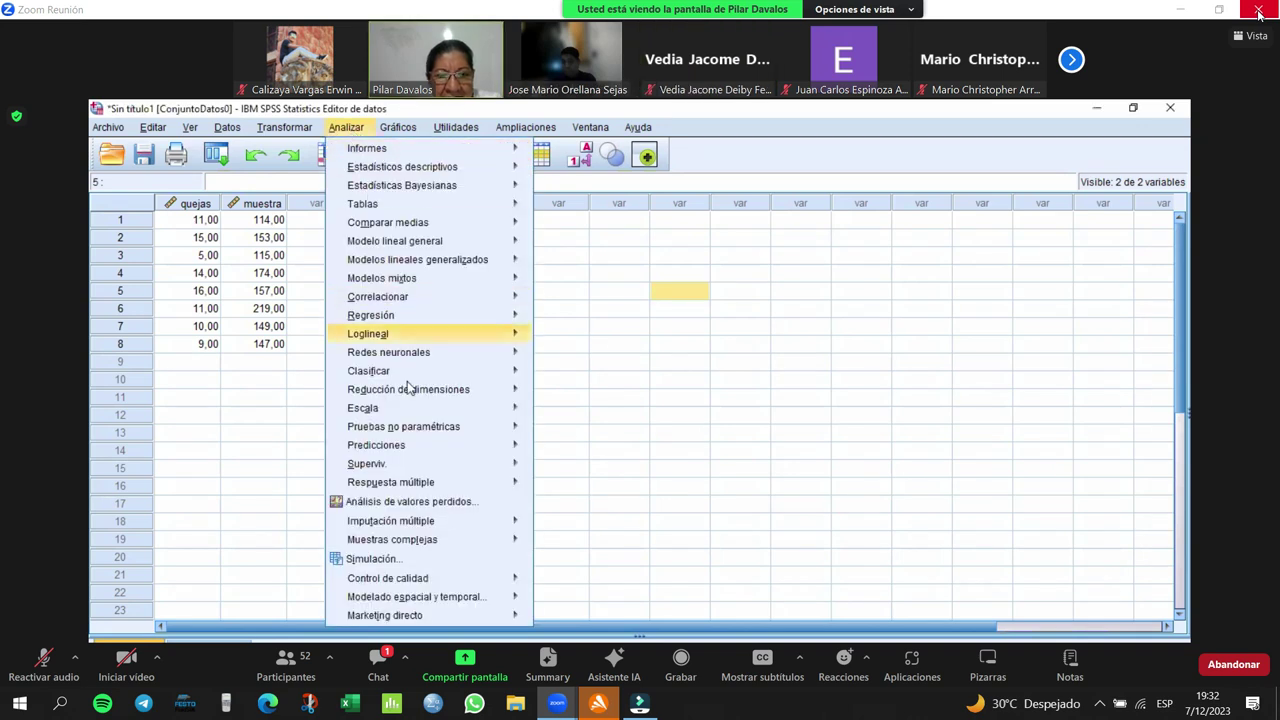
mouse_move(431, 584)
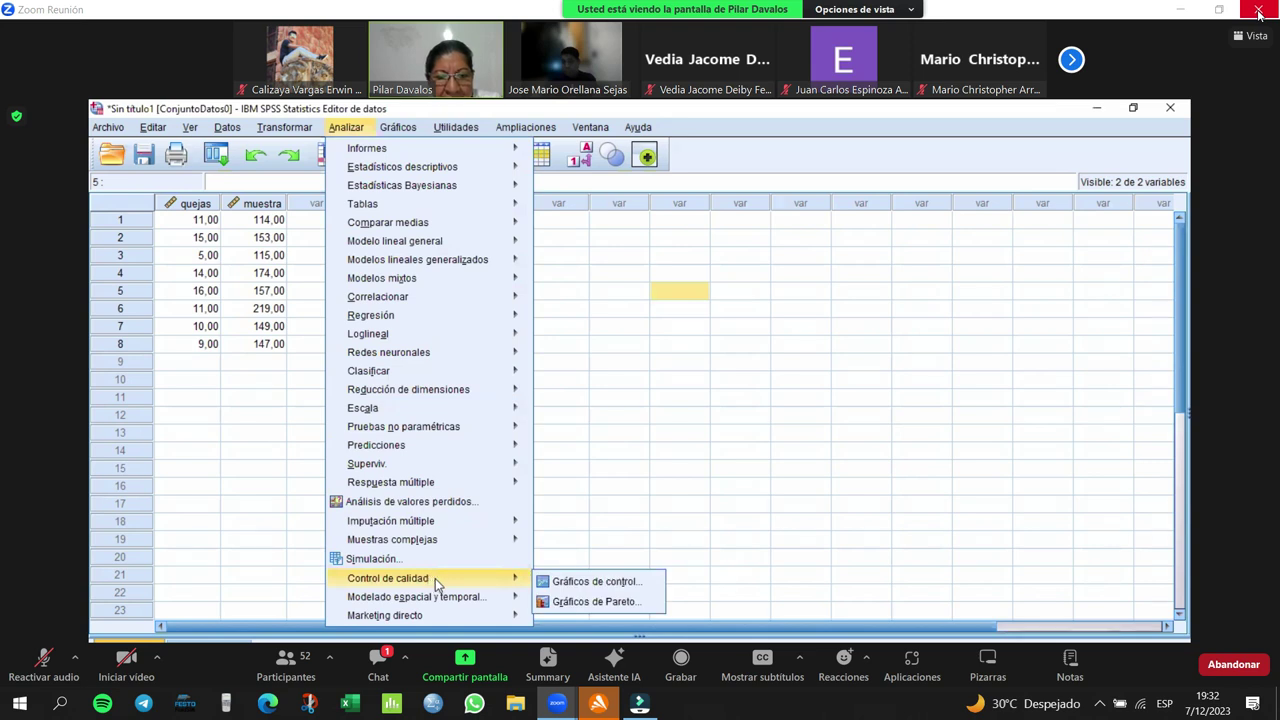
mouse_move(505, 592)
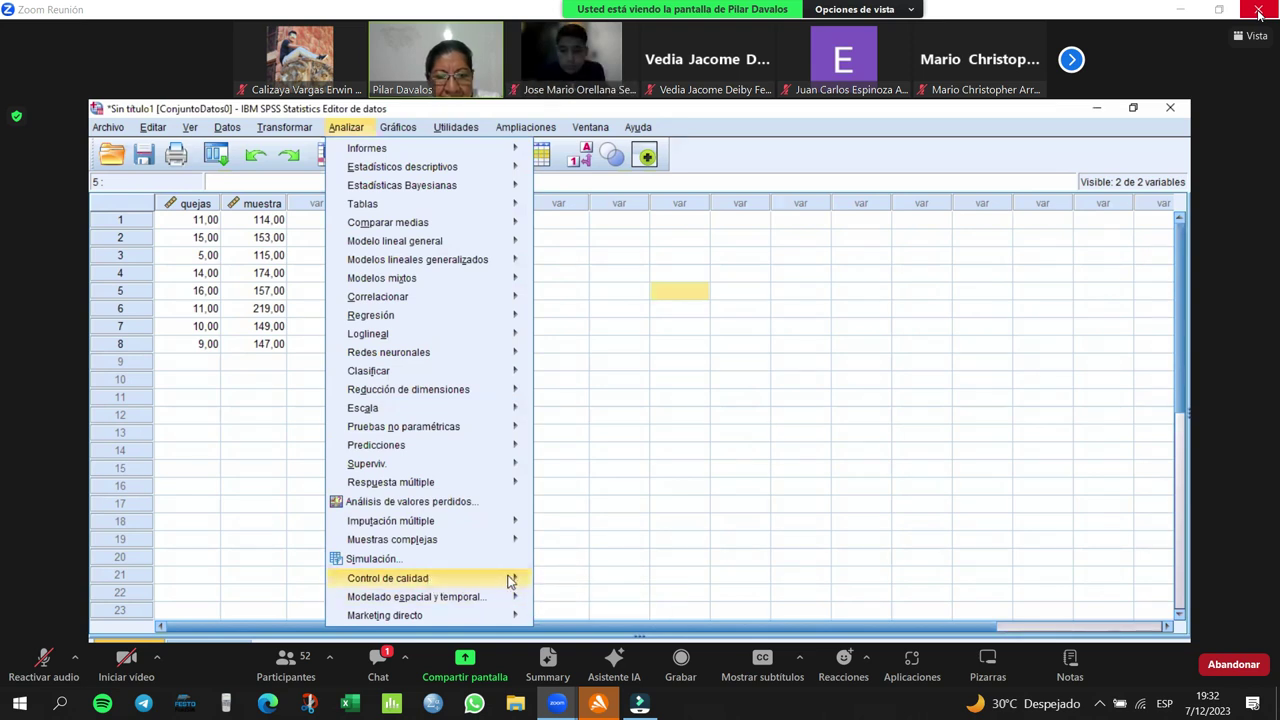
click(576, 584)
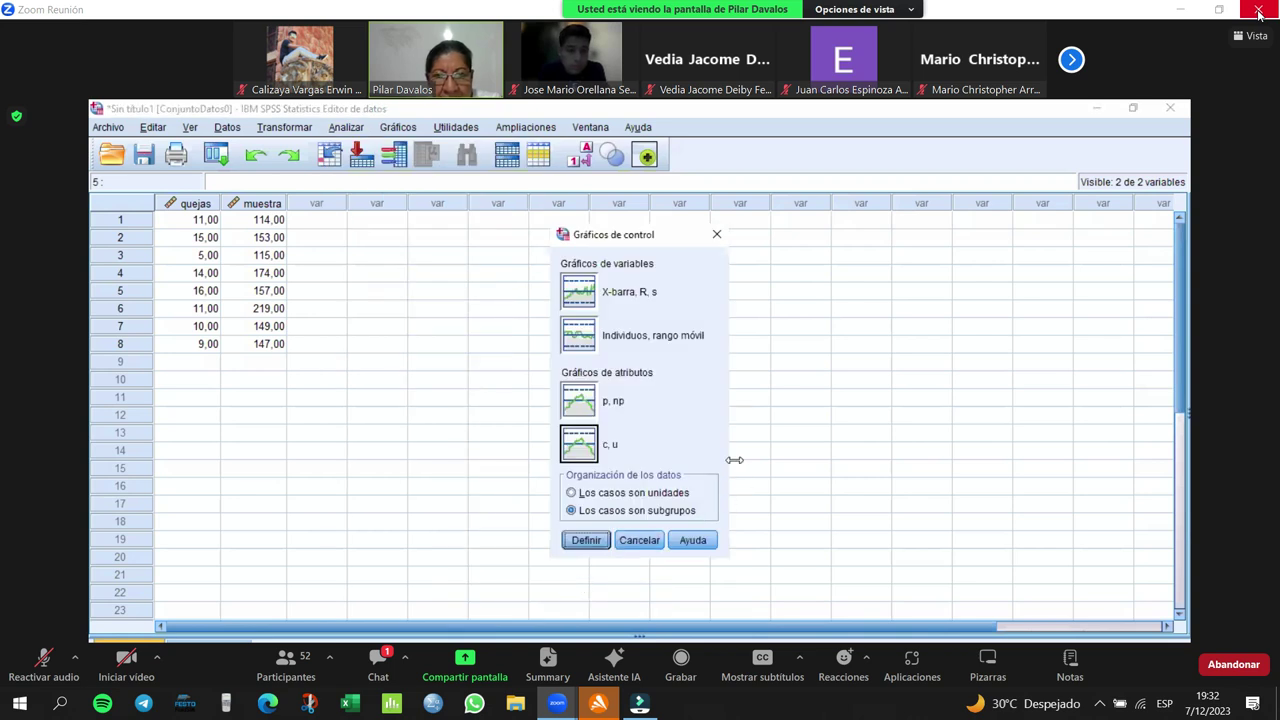
click(590, 451)
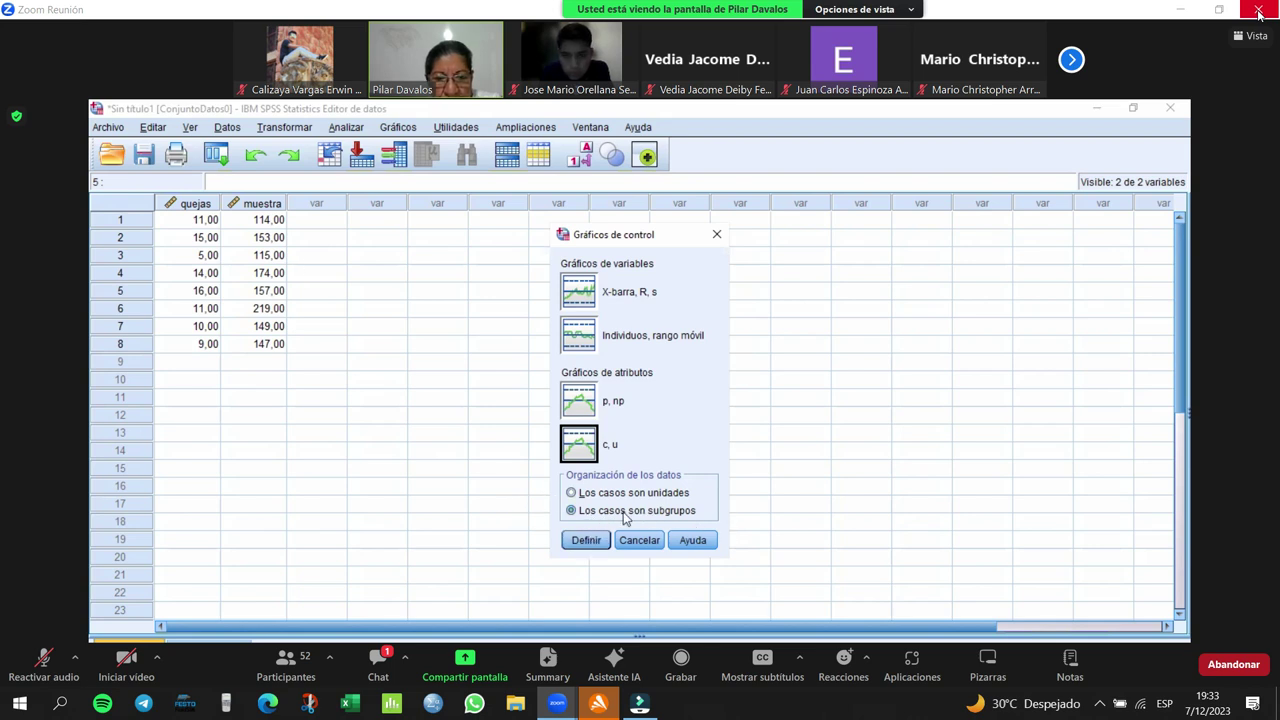
click(571, 511)
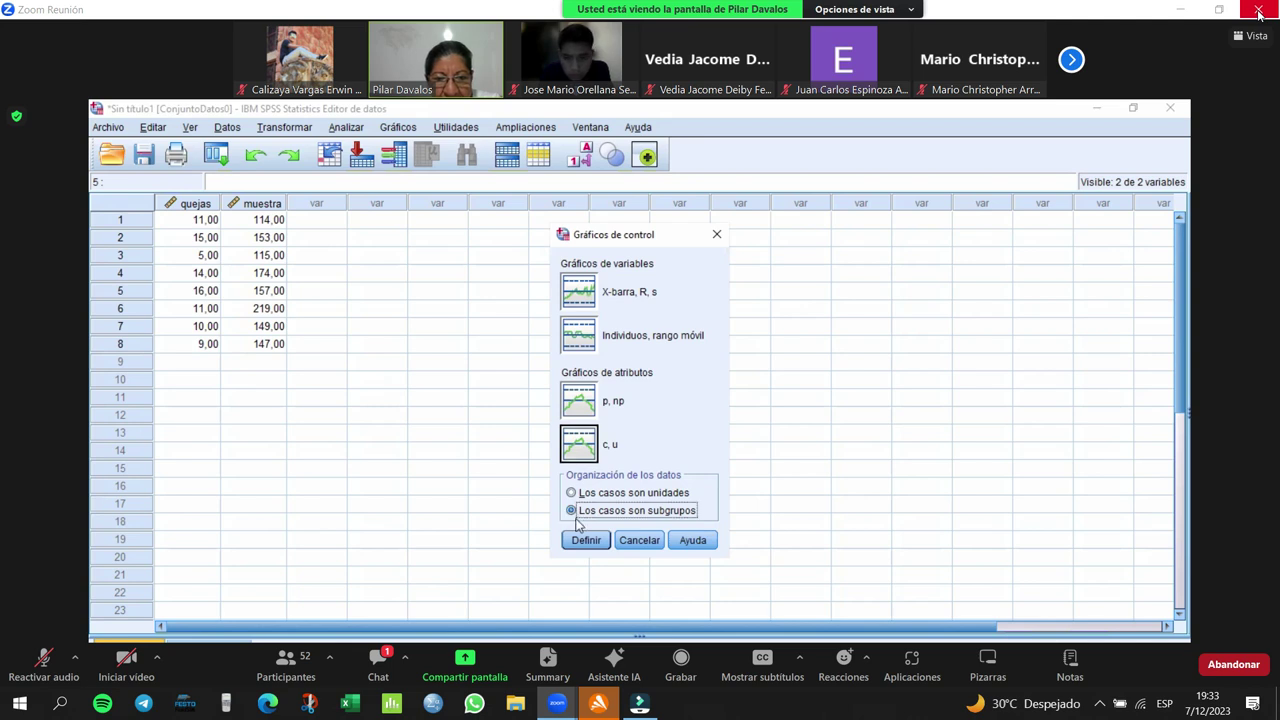
click(584, 541)
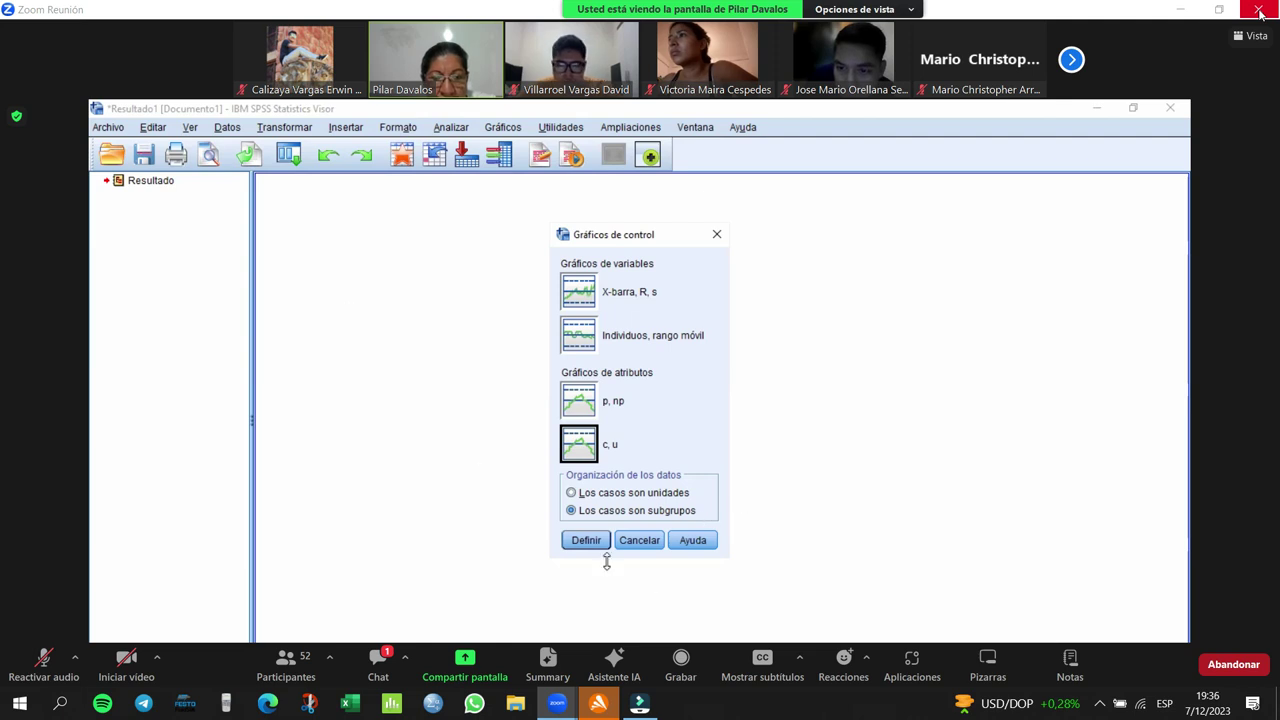
click(571, 510)
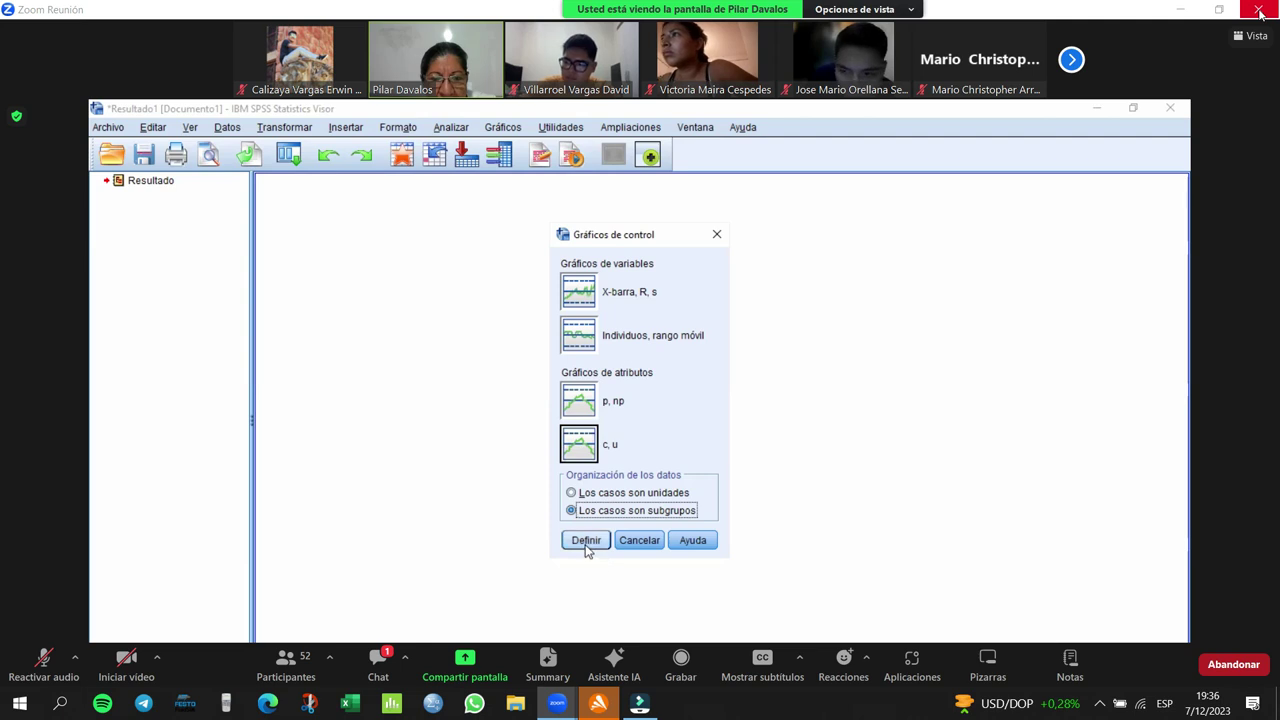
click(584, 543)
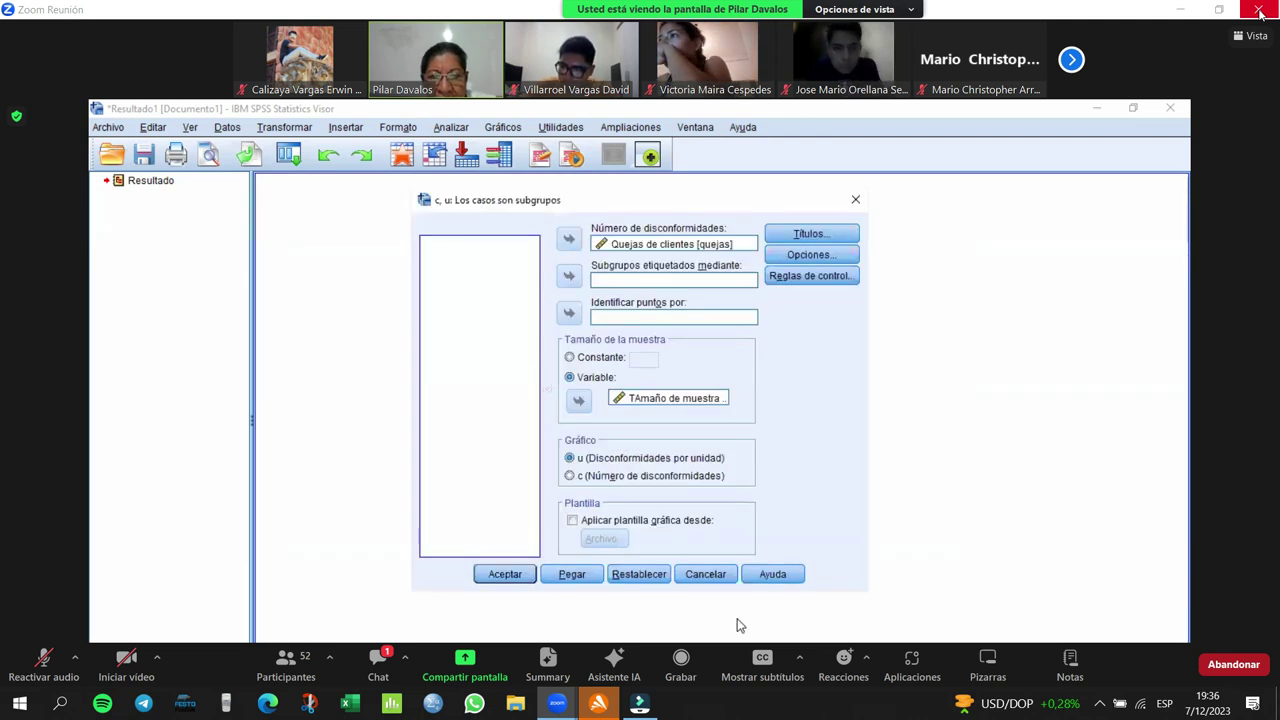
- Clear both variable assignments from the chart definition and reassign Quejas de clientes as Número de disconformidades
click(672, 247)
click(570, 241)
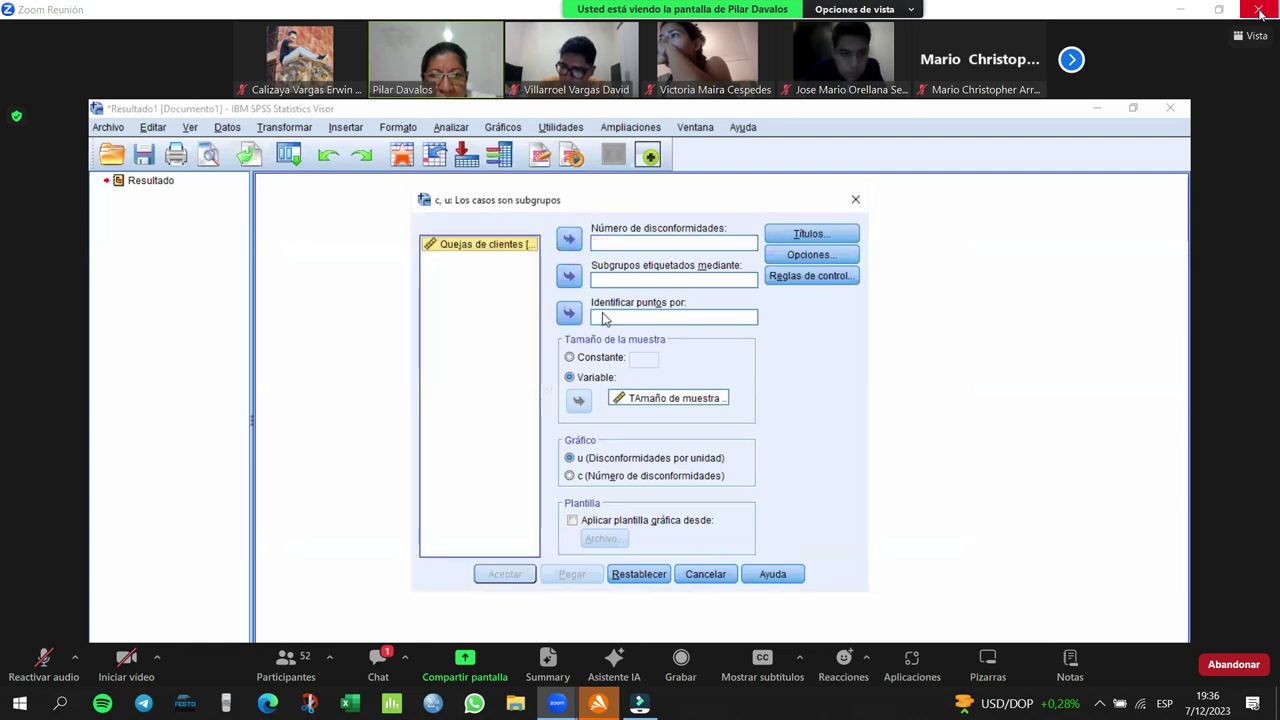
click(641, 410)
click(580, 408)
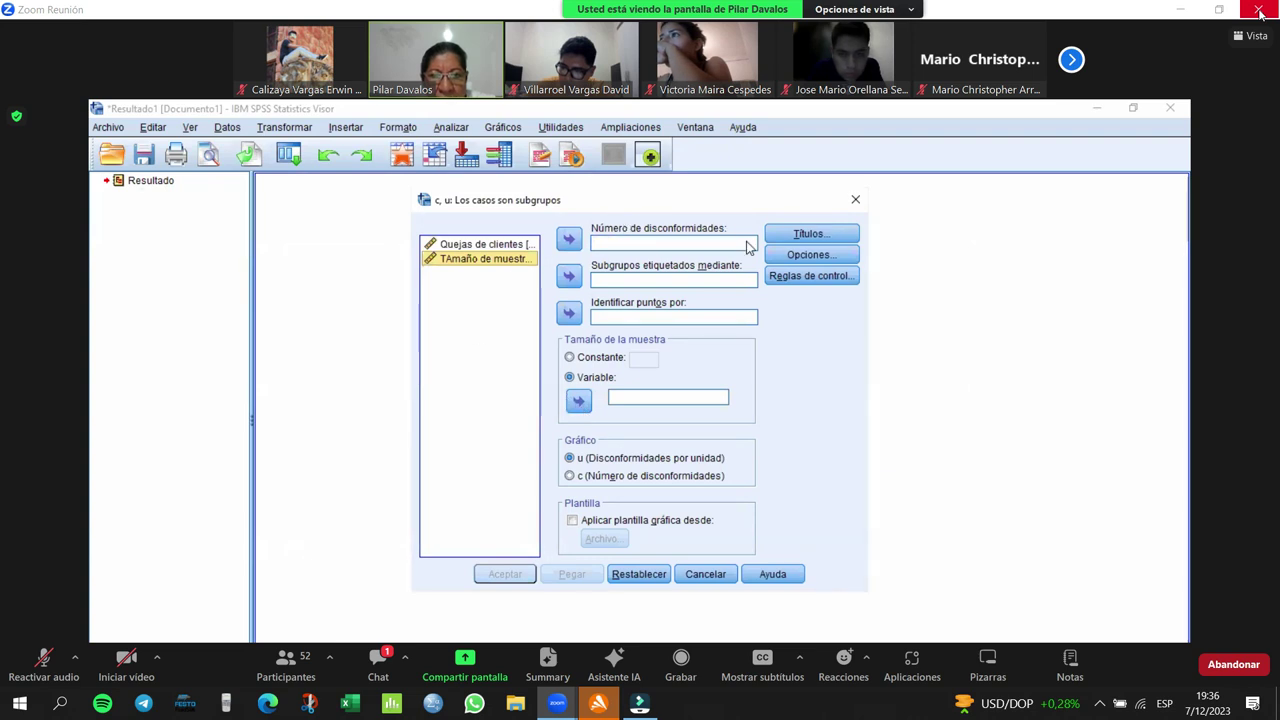
click(488, 246)
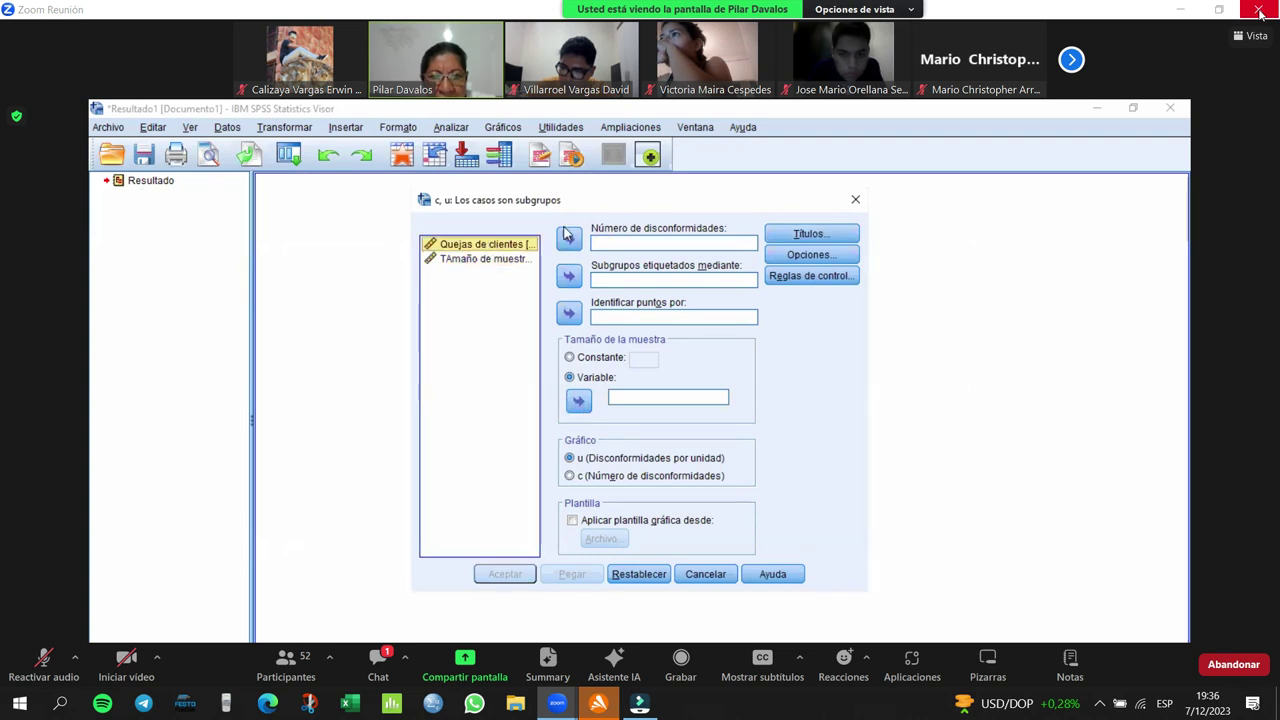
click(567, 237)
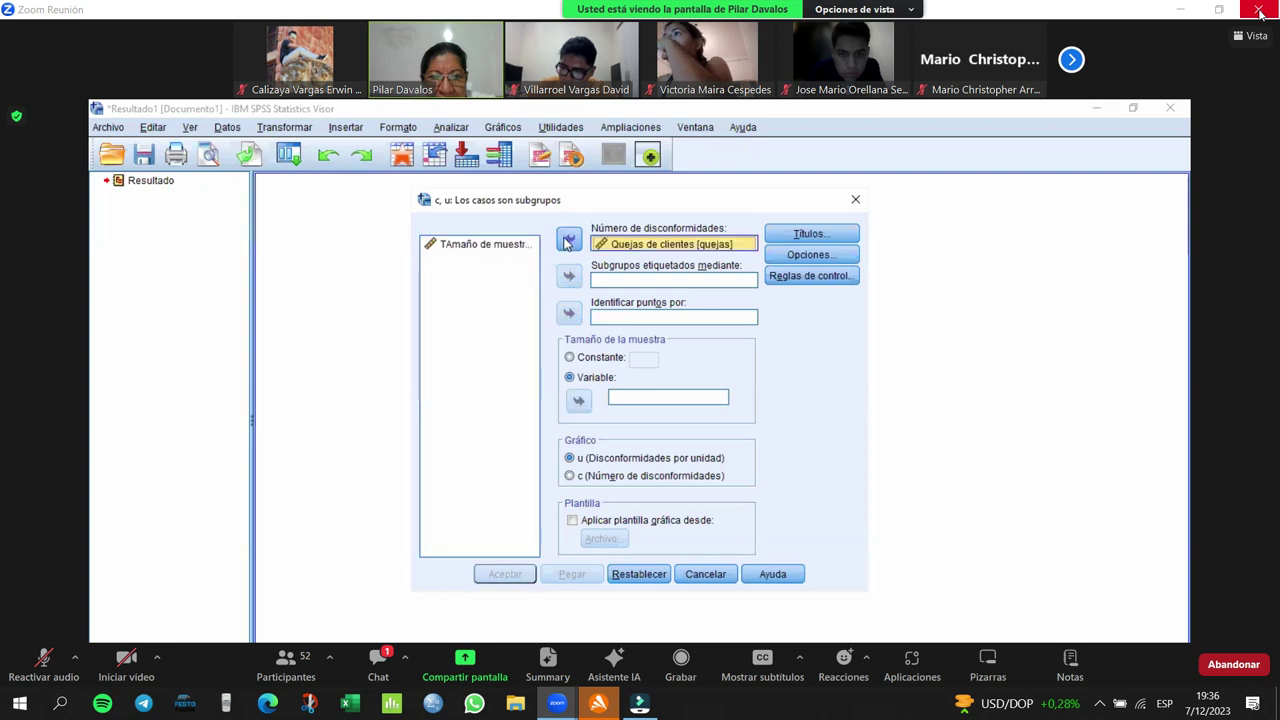
- Set the sample size to Variable using TAmaño de muestra and generate the u control chart
click(572, 378)
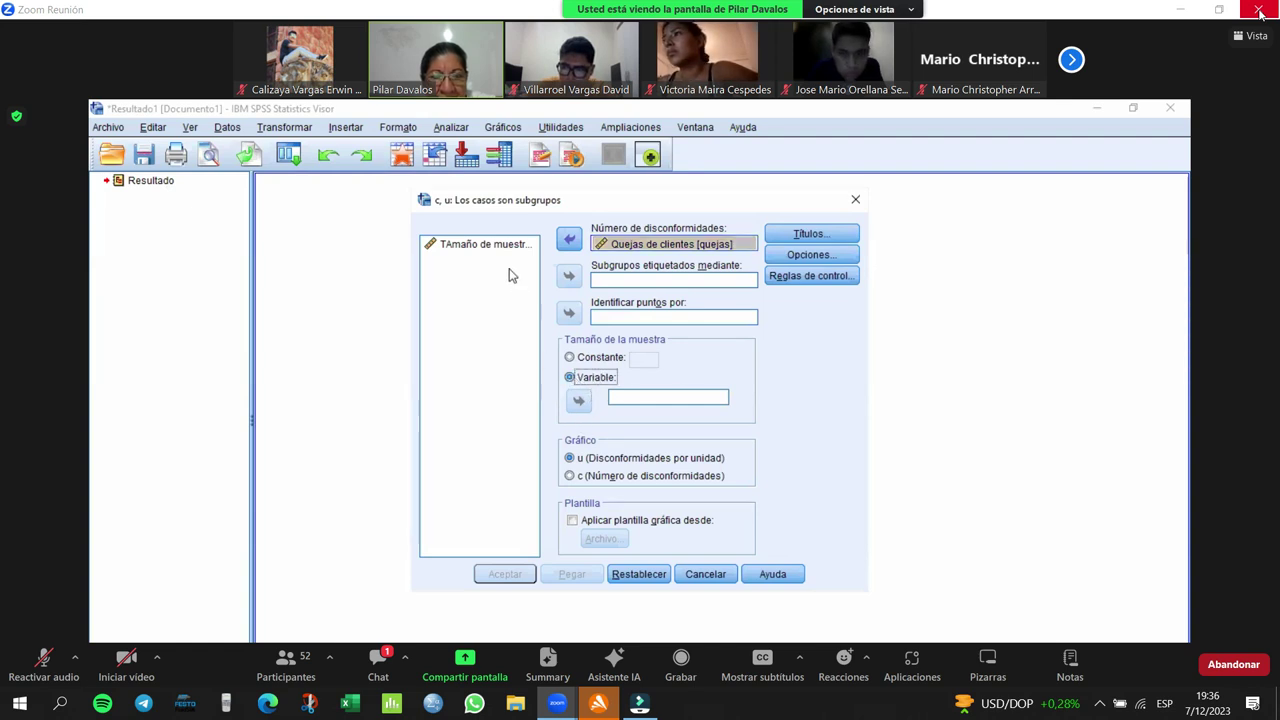
click(492, 246)
click(578, 401)
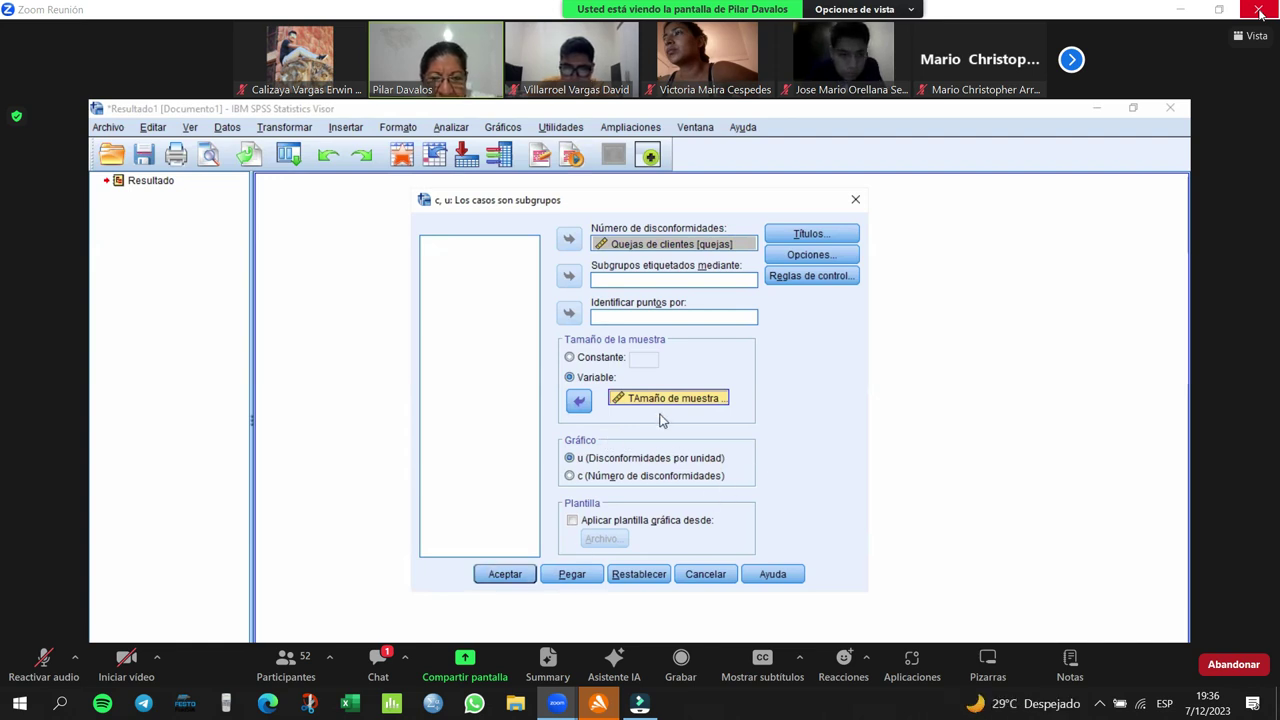
click(493, 578)
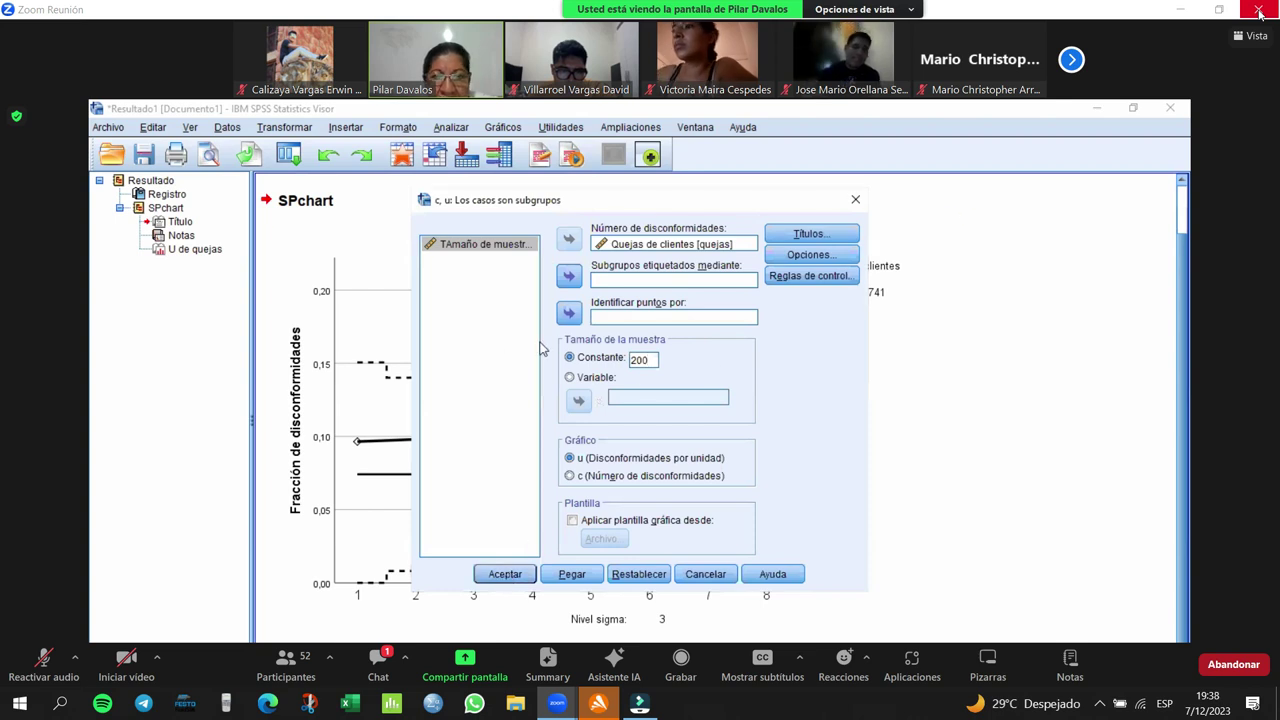
- Generate a second u control chart of Quejas de clientes with a constant sample size of 200
click(507, 582)
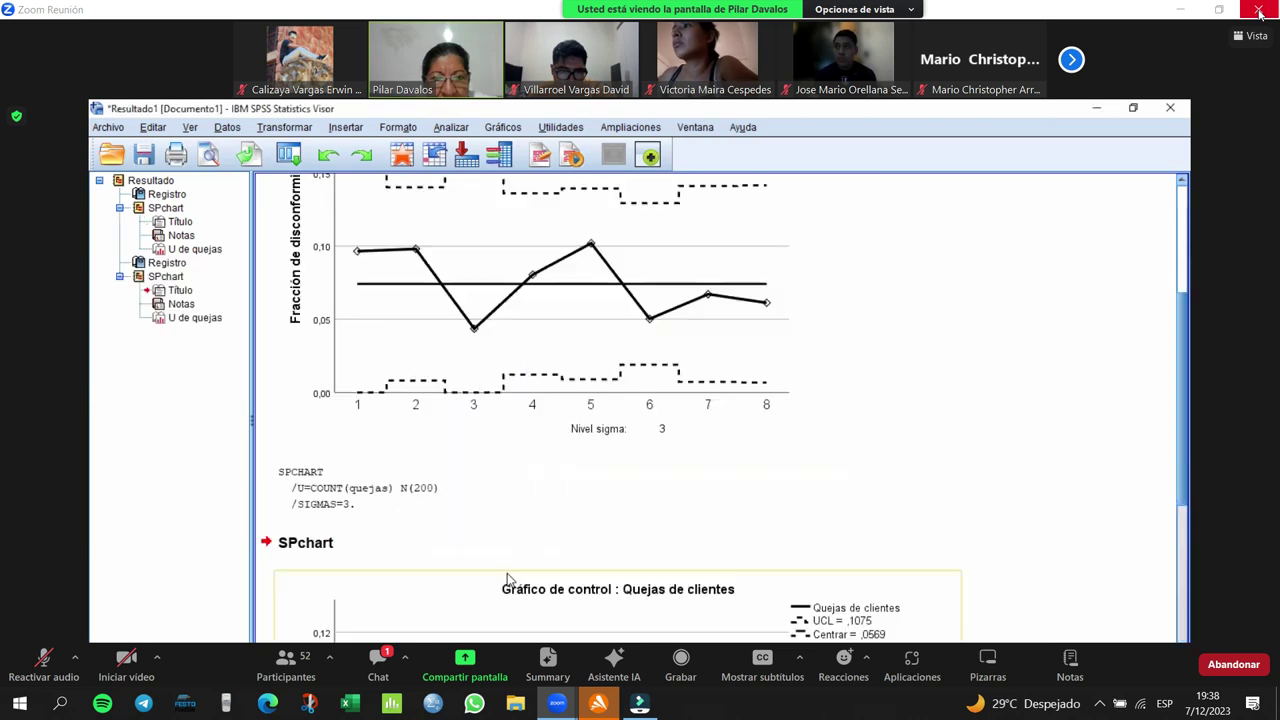